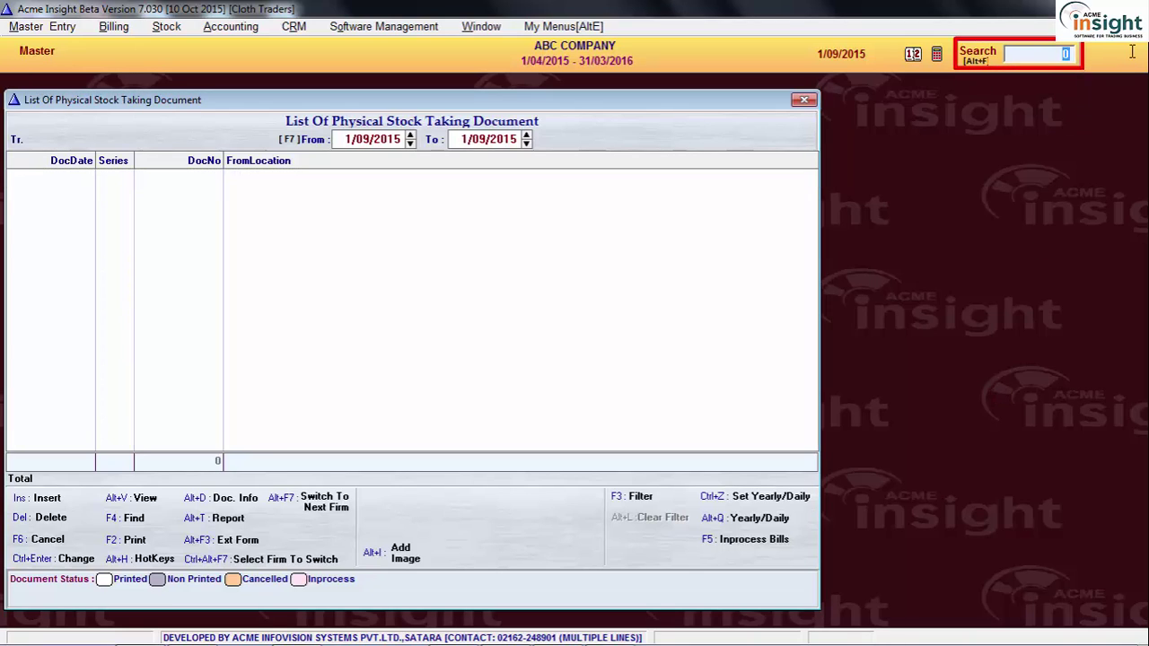
Search for code 901 and insert a new document in the physical stock taking list
type("901")
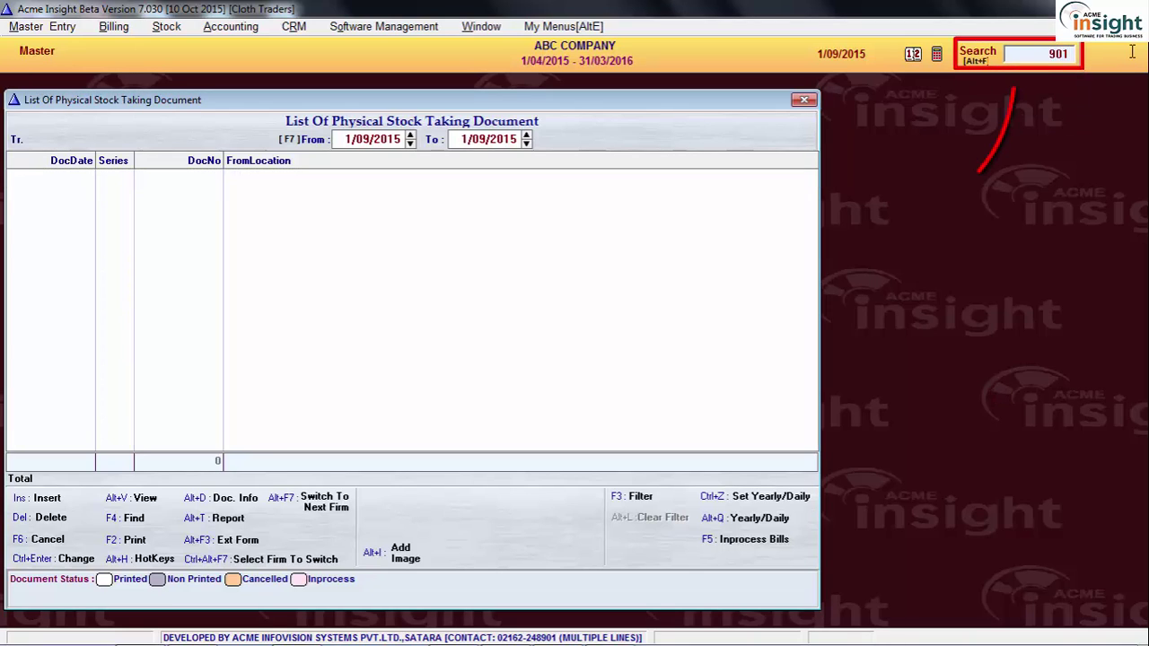
key("Return")
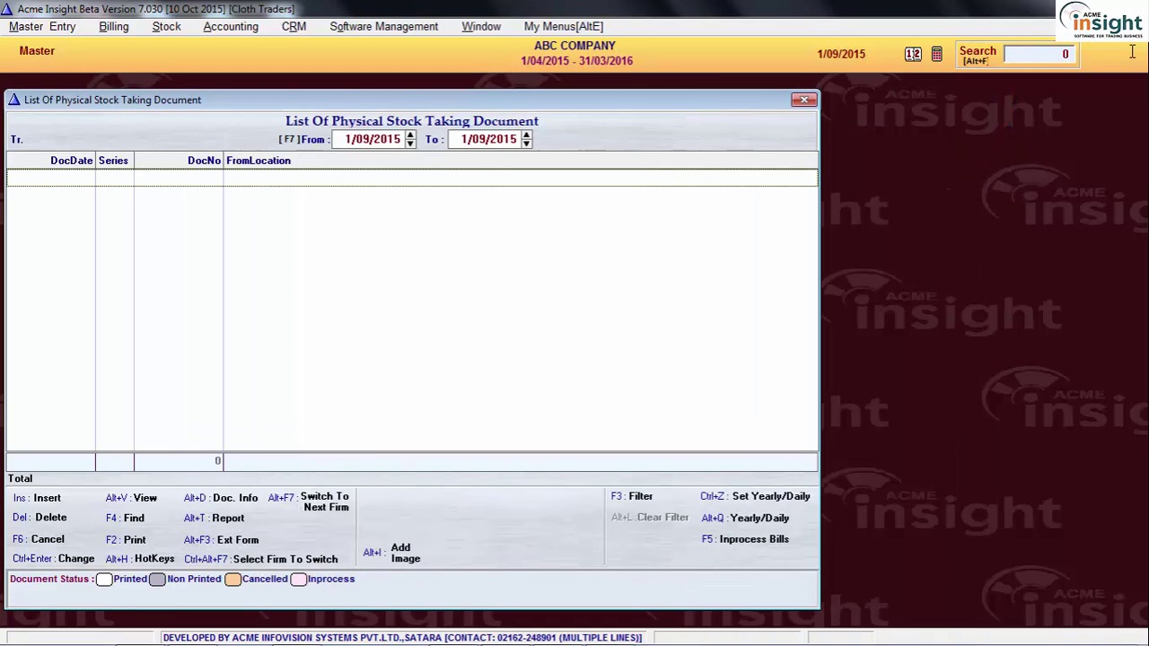
key("Insert")
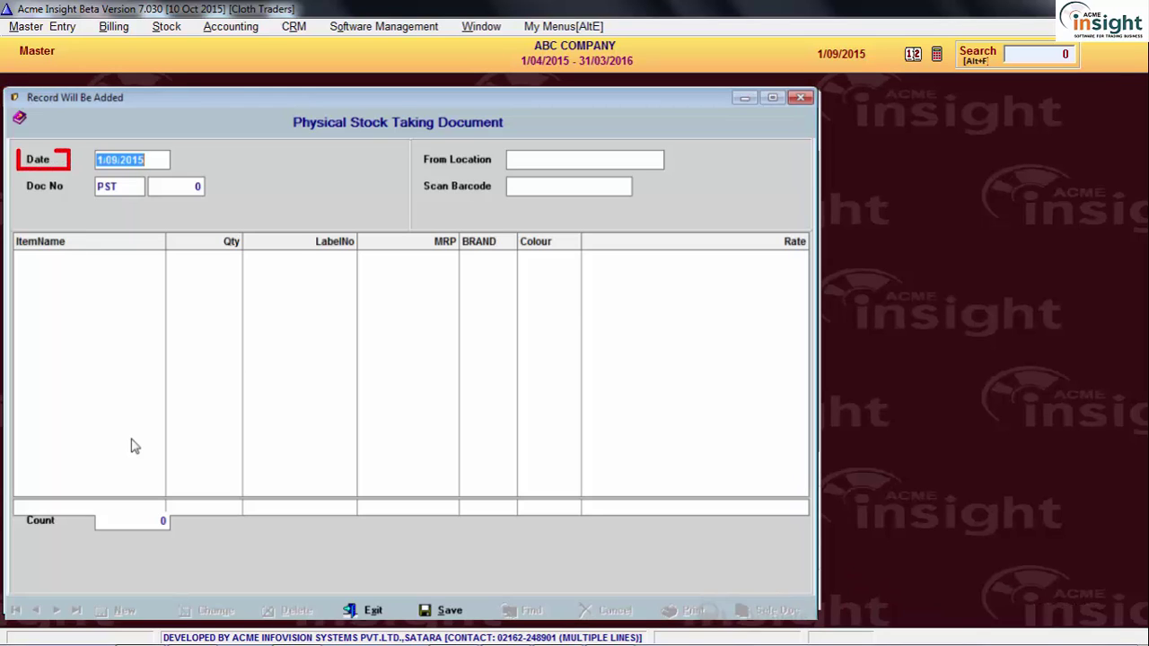
Accept date 1/09/2015 and document number PST 1, and set From Location to GODOWN with sublocations considered
key("Return")
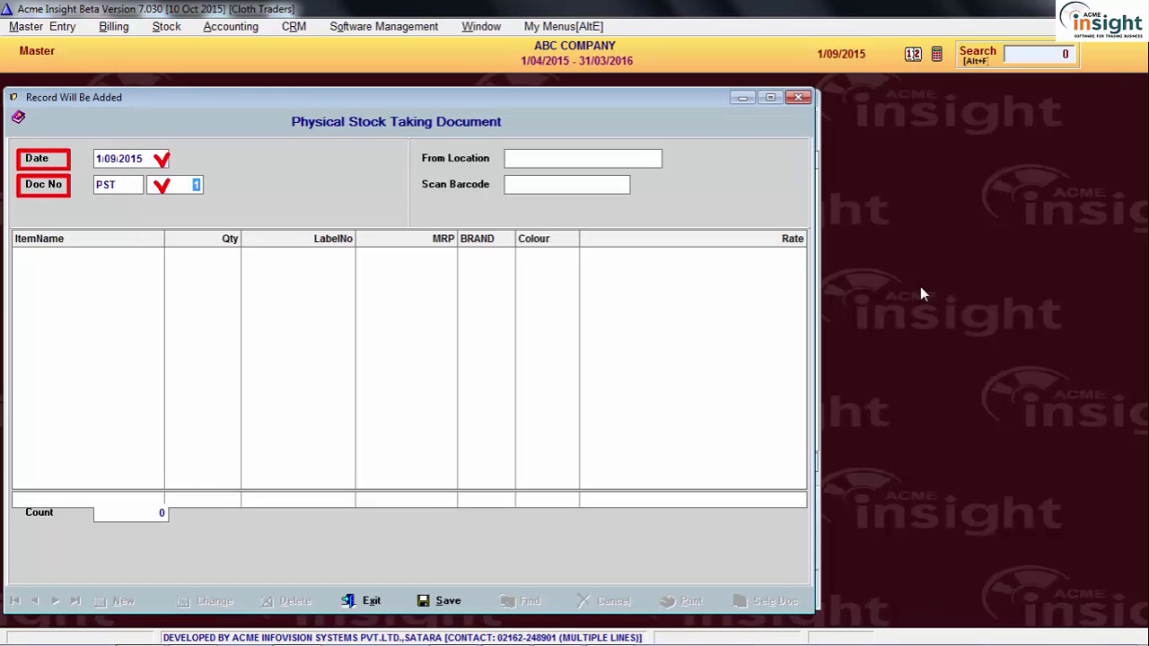
key("Return")
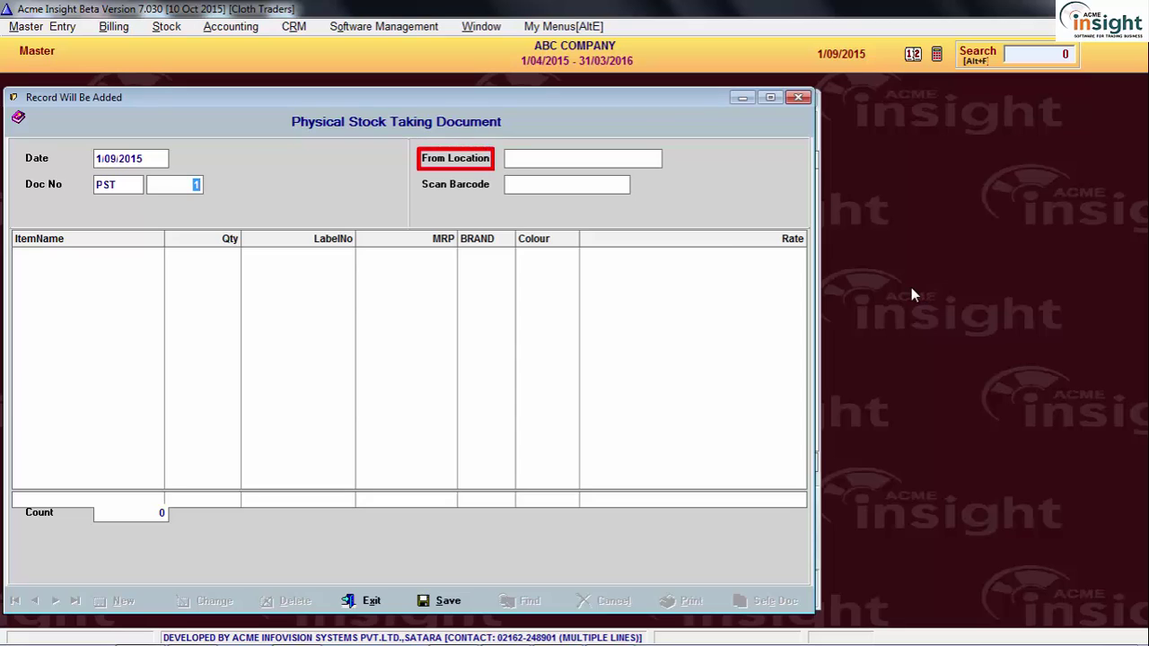
key("Return")
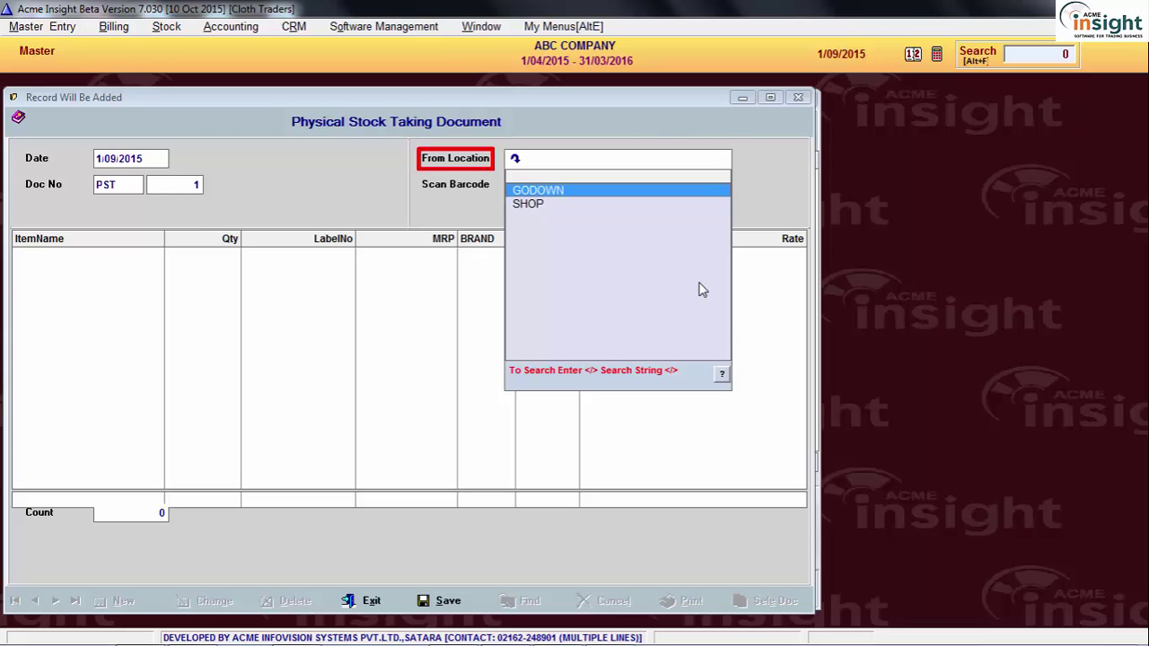
key("Return")
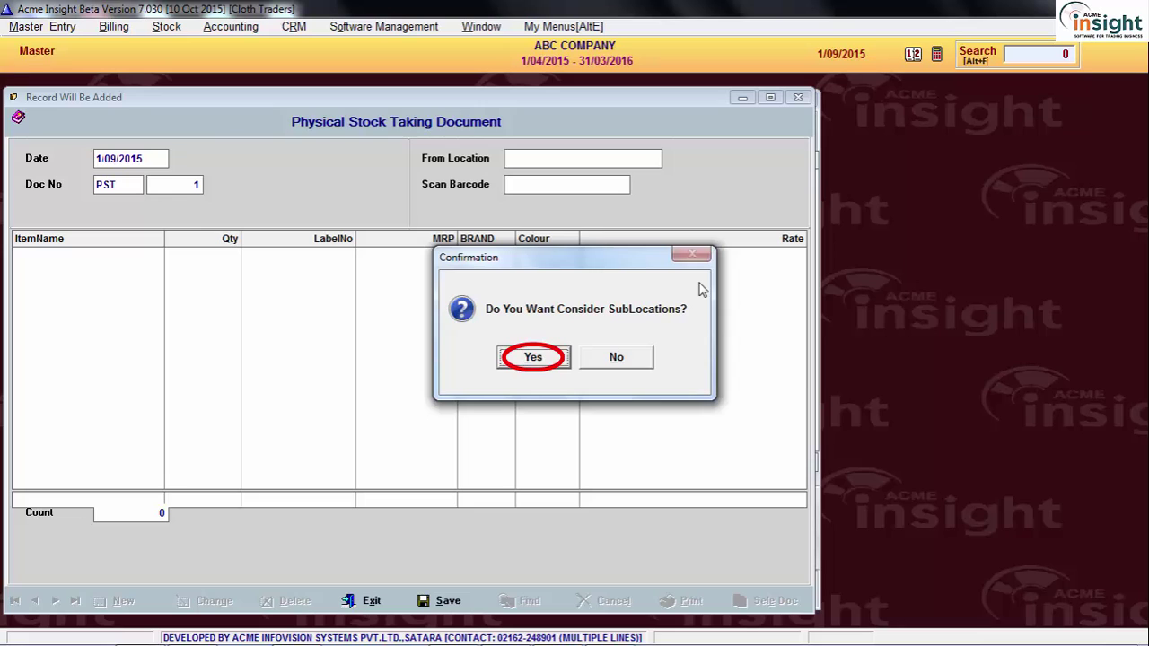
left_click(541, 361)
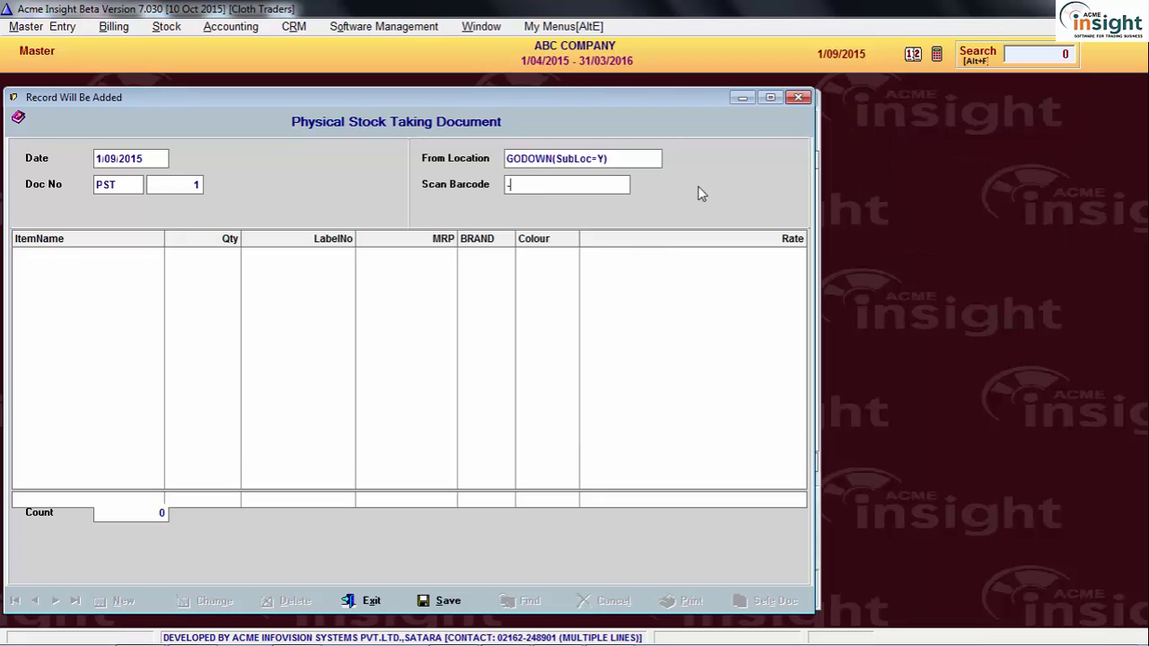
Enter label 128 and barcode -1132 in the document, accepting the XYZ PRODUCT entry with quantity 1 and MRP 160
type("128")
key("Return")
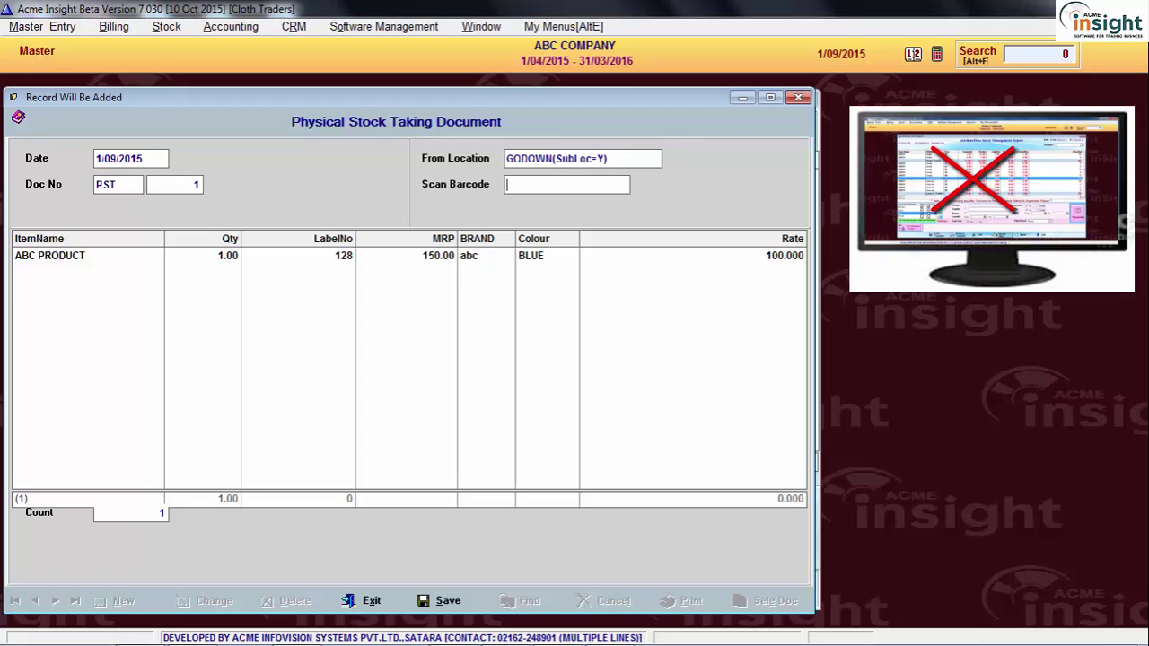
type("113")
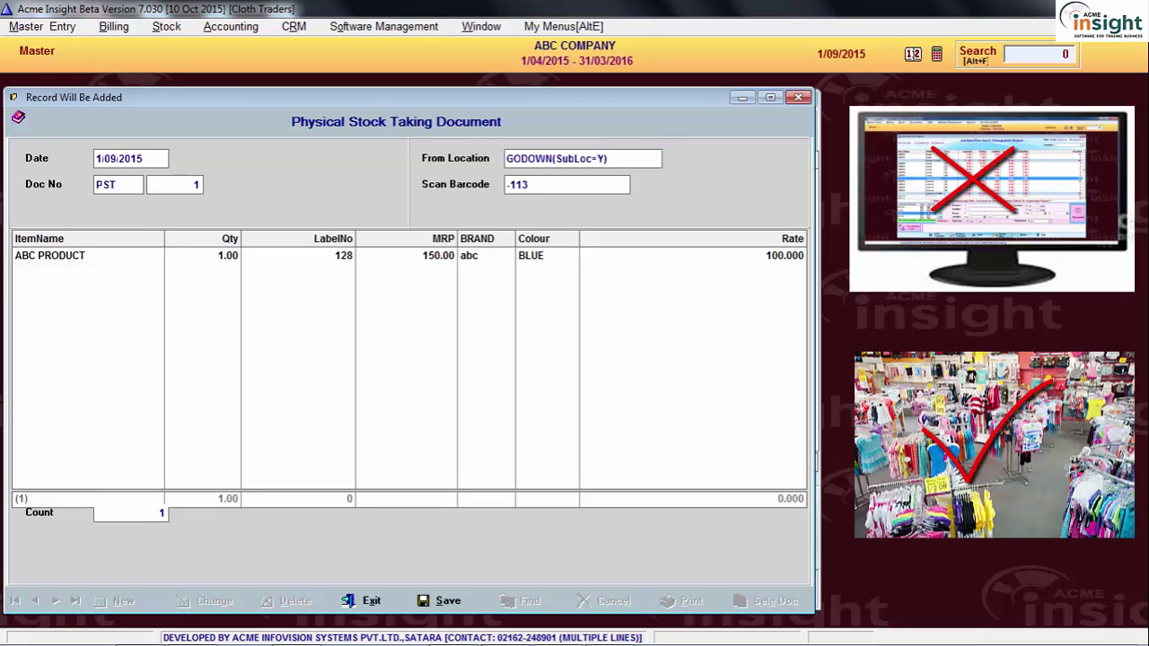
type("2")
key("Return")
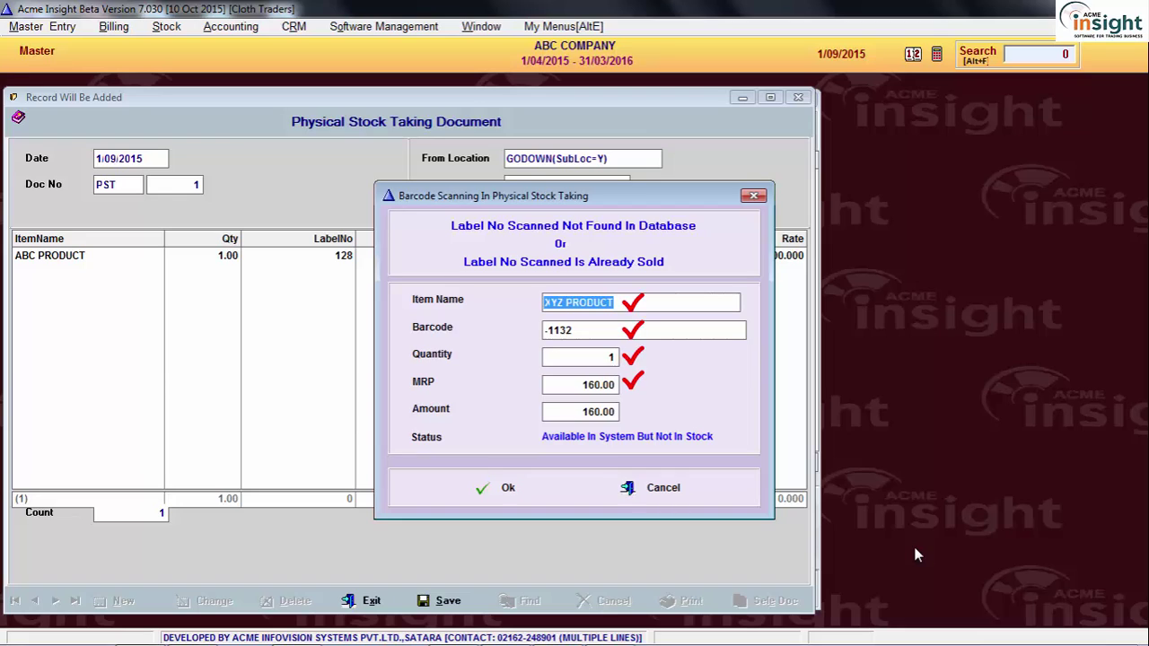
left_click(518, 491)
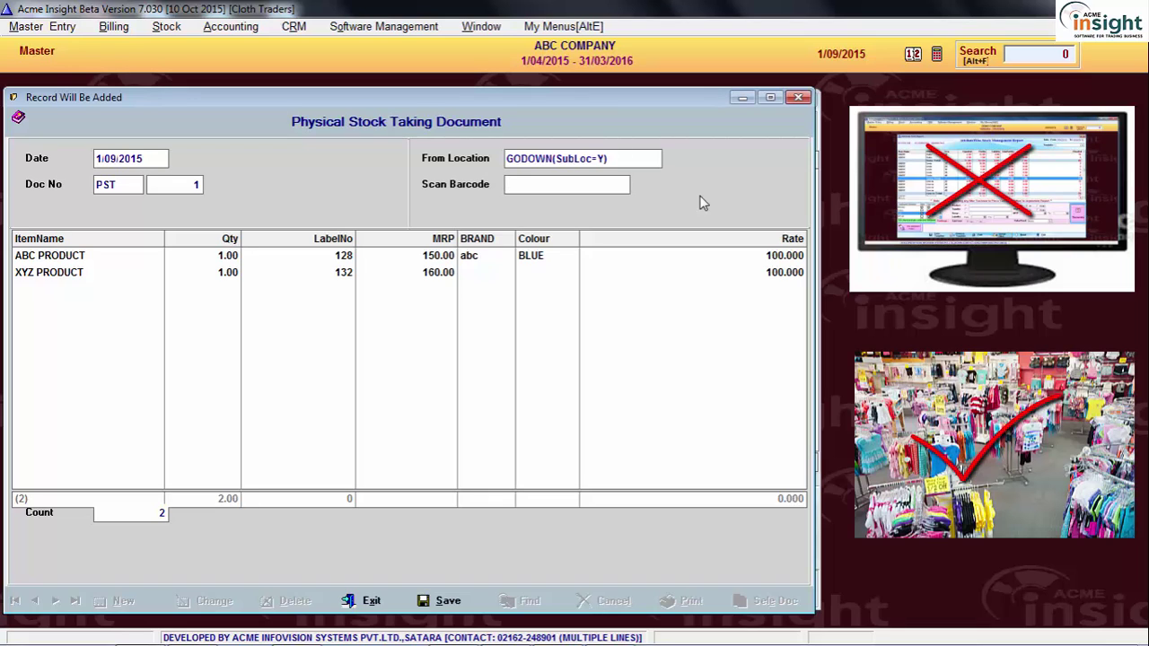
type("16545616554")
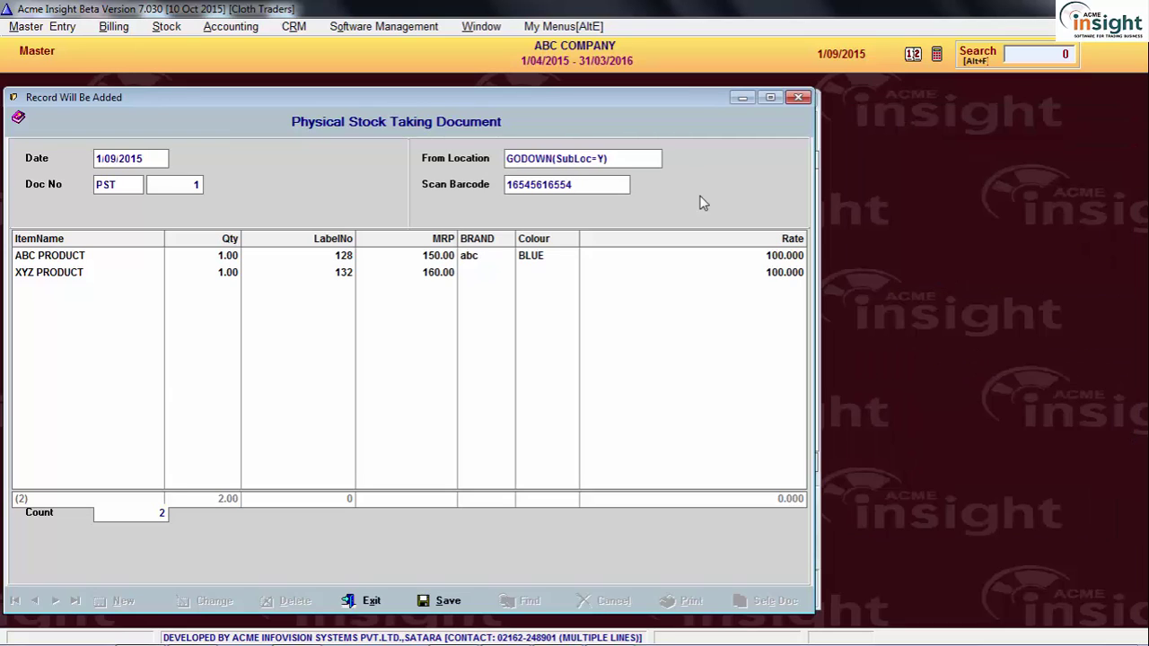
key("Return")
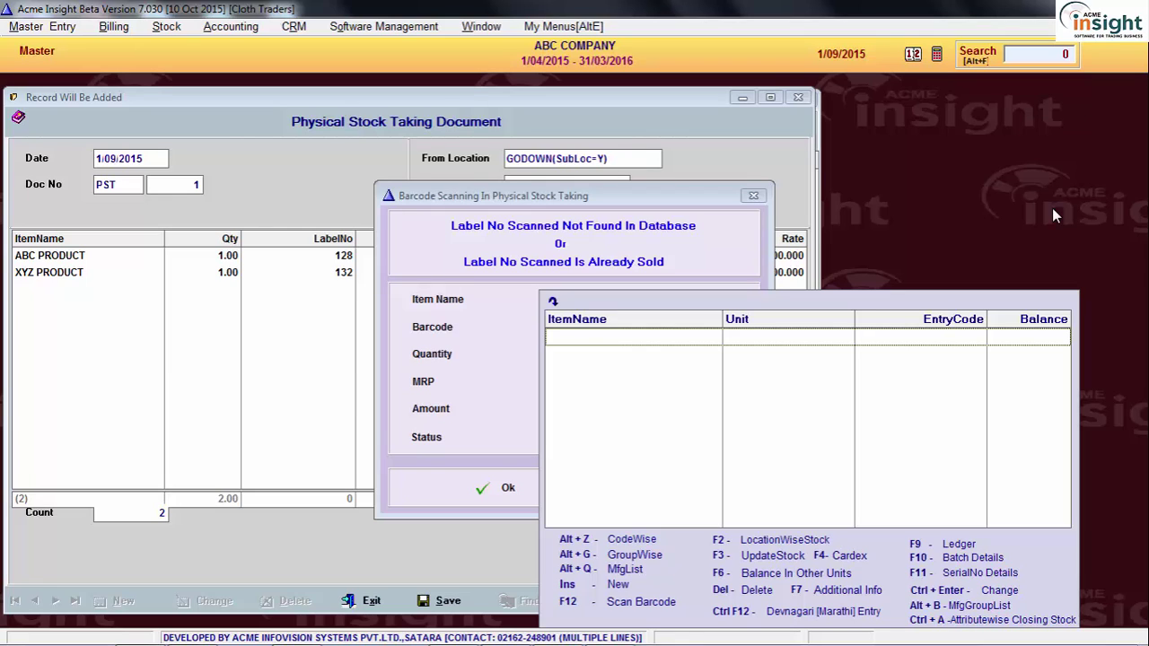
type("X")
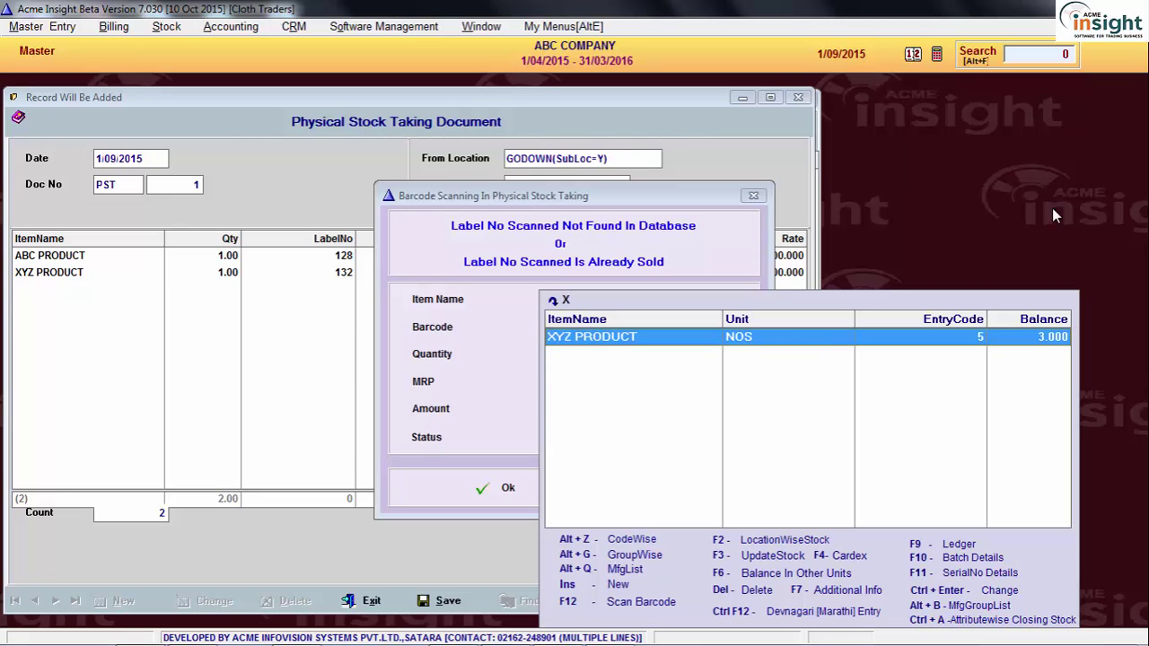
key("BackSpace")
key("Return")
type("100")
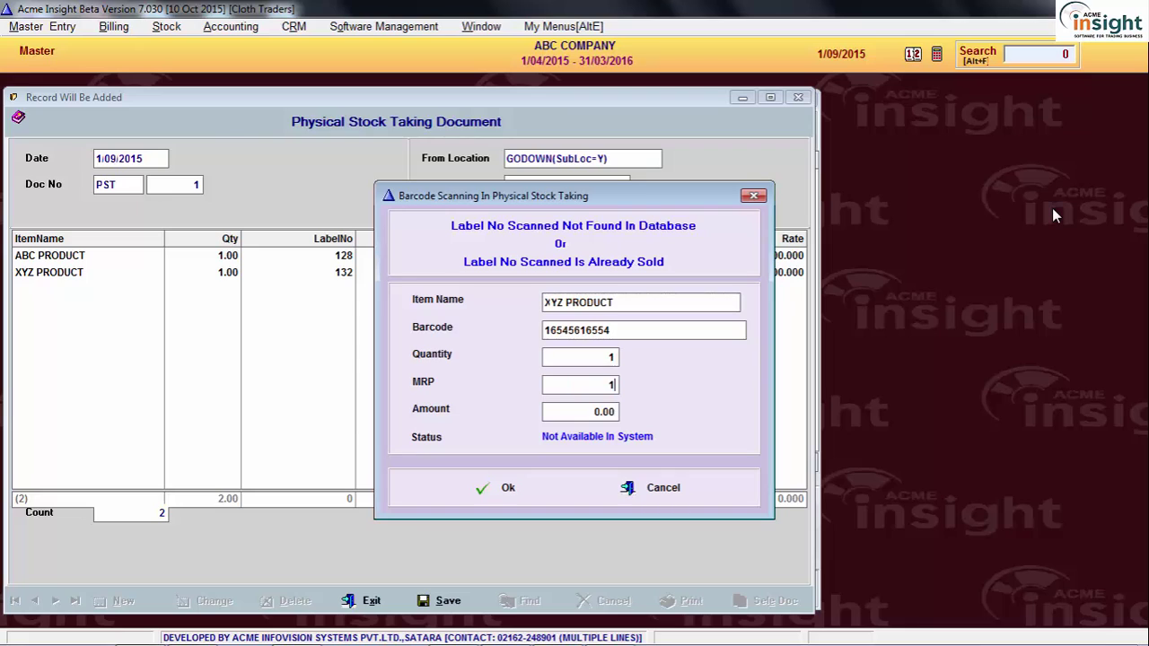
key("Return")
key("Return")
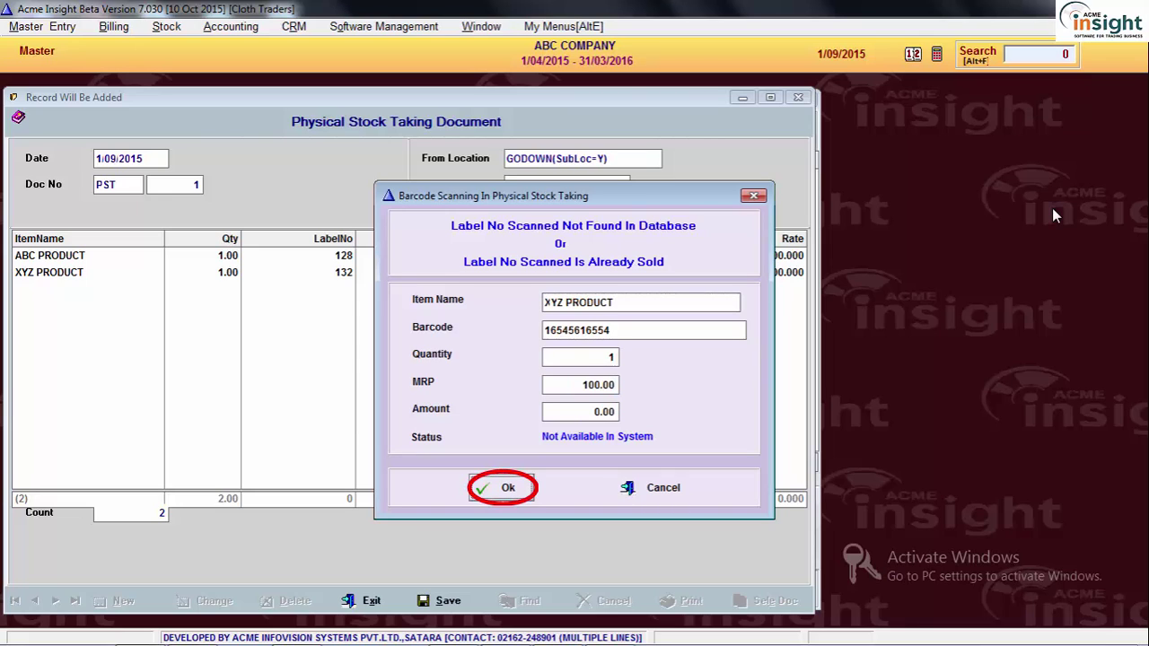
key("Return")
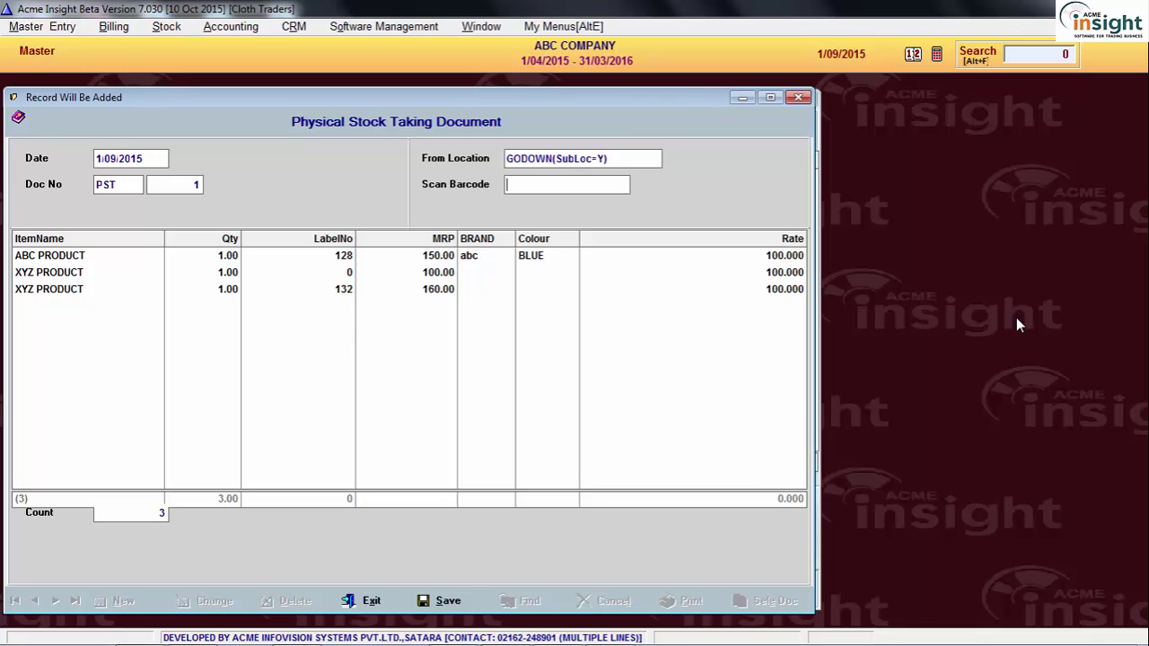
Save the physical stock taking document and print its checklist
left_click(445, 601)
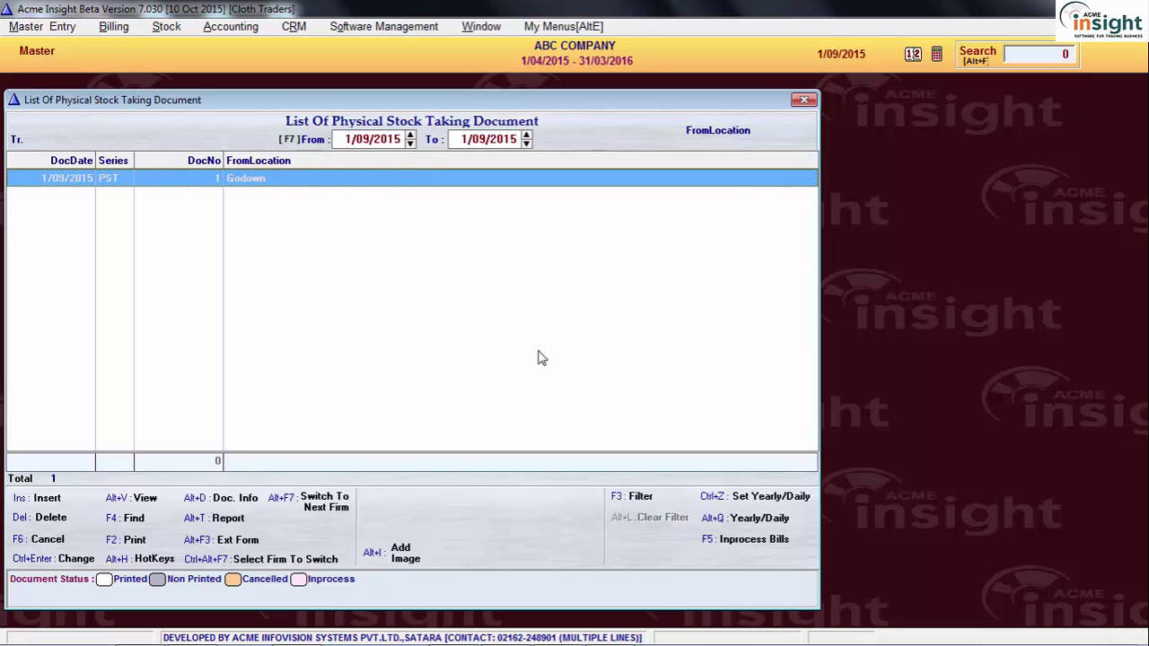
key("F2")
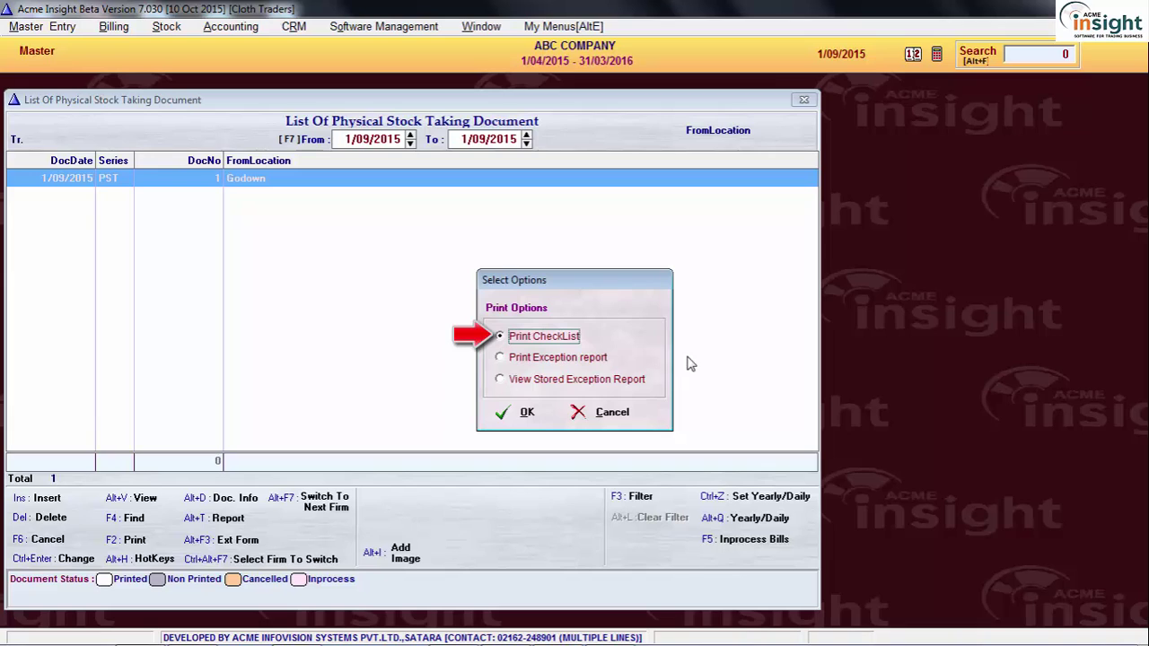
left_click(530, 413)
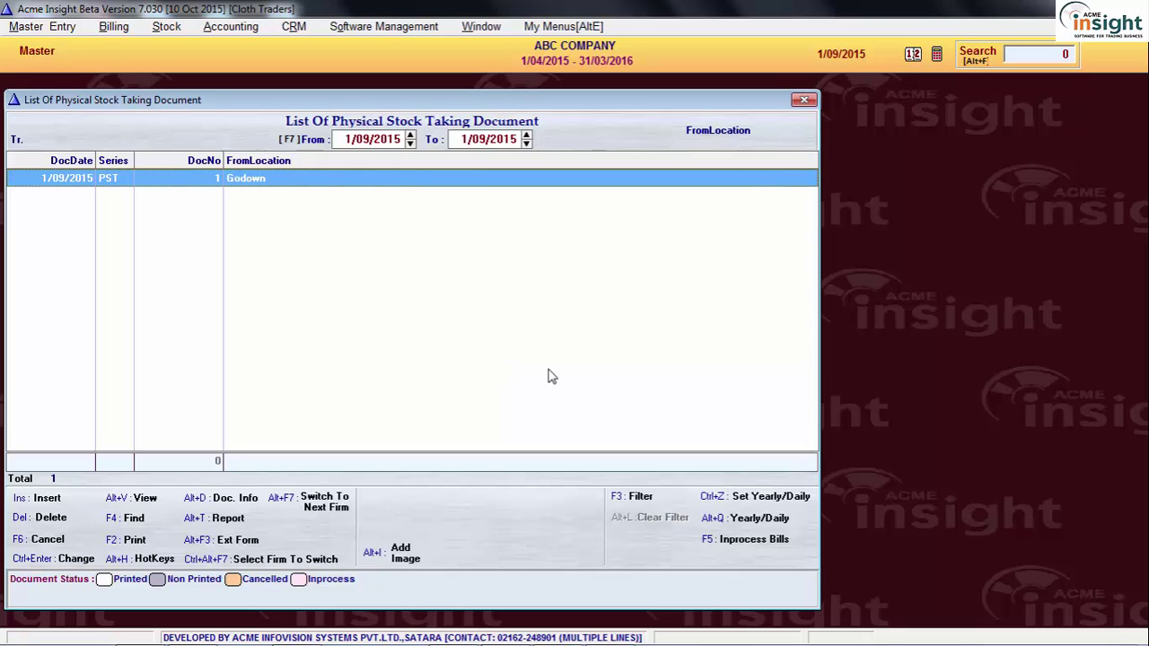
Generate the exception report for Only Scanned Items, examine its missing ABC PRODUCT and XYZ PRODUCT labels, and close it
key("F2")
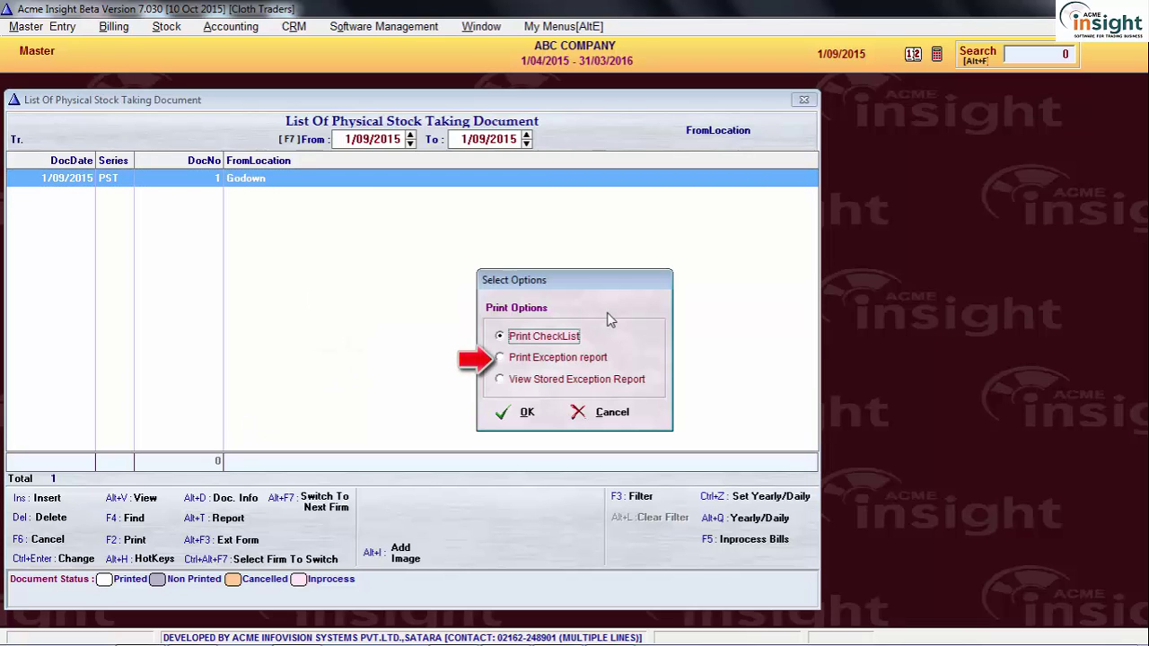
left_click(560, 359)
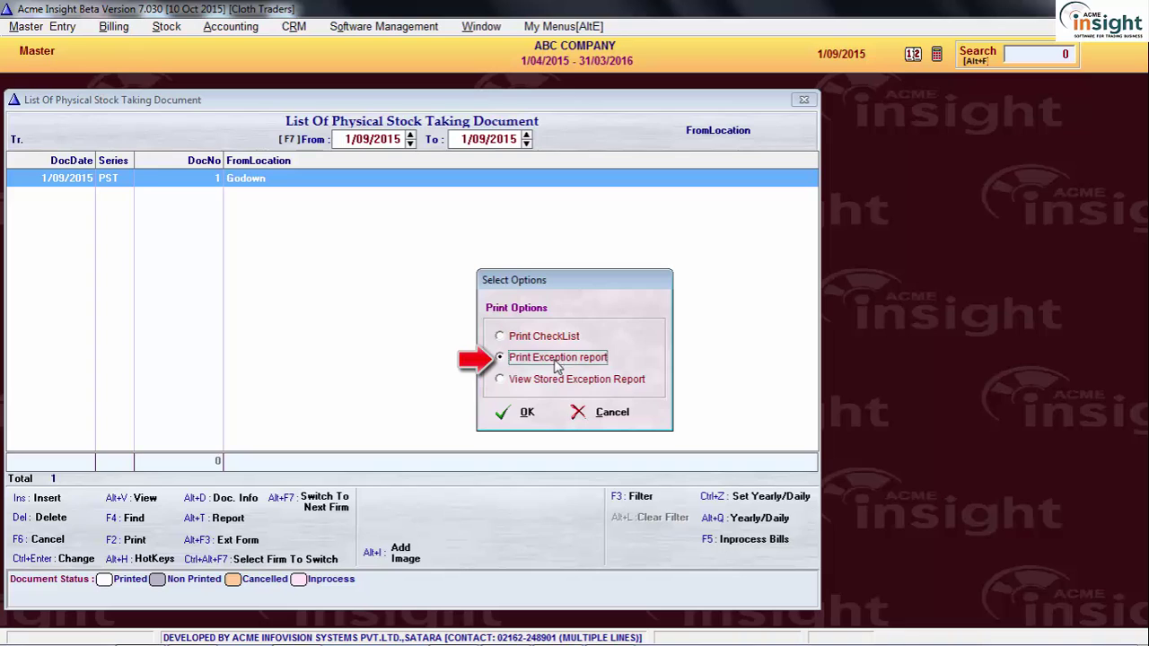
left_click(530, 415)
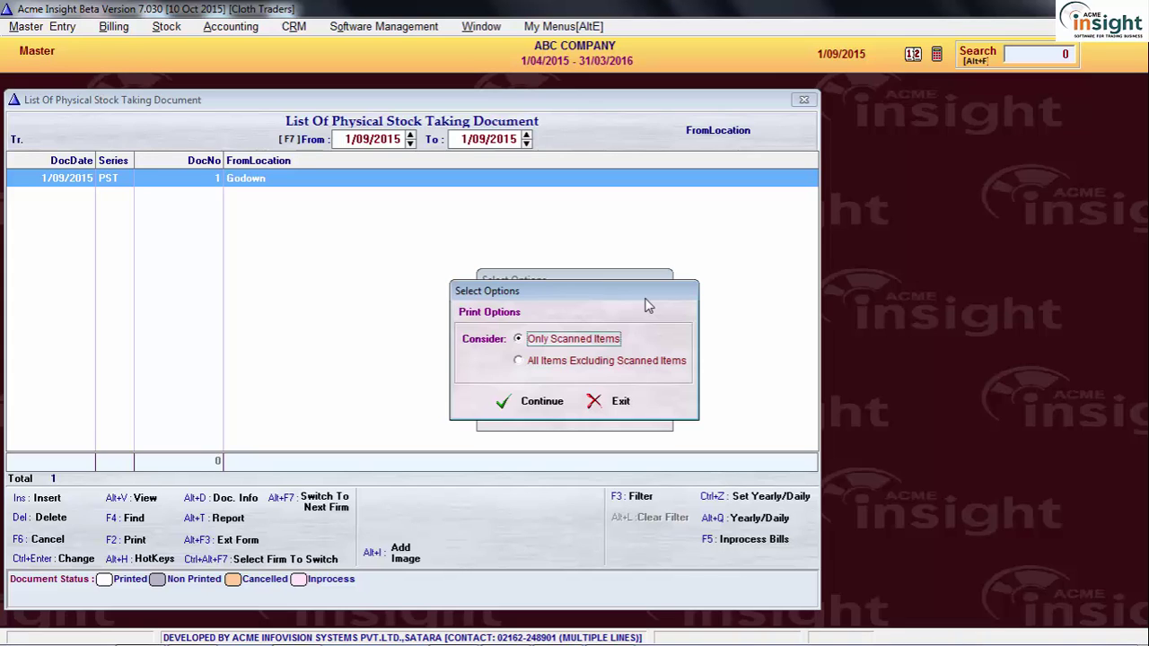
left_click(549, 402)
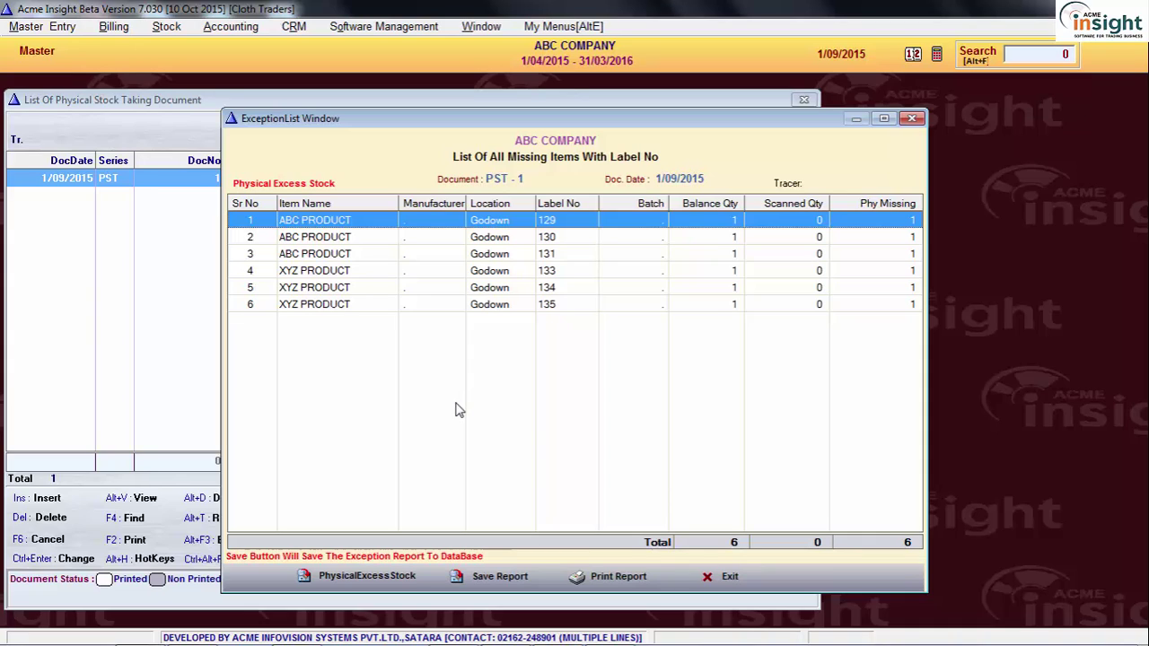
left_click(346, 287)
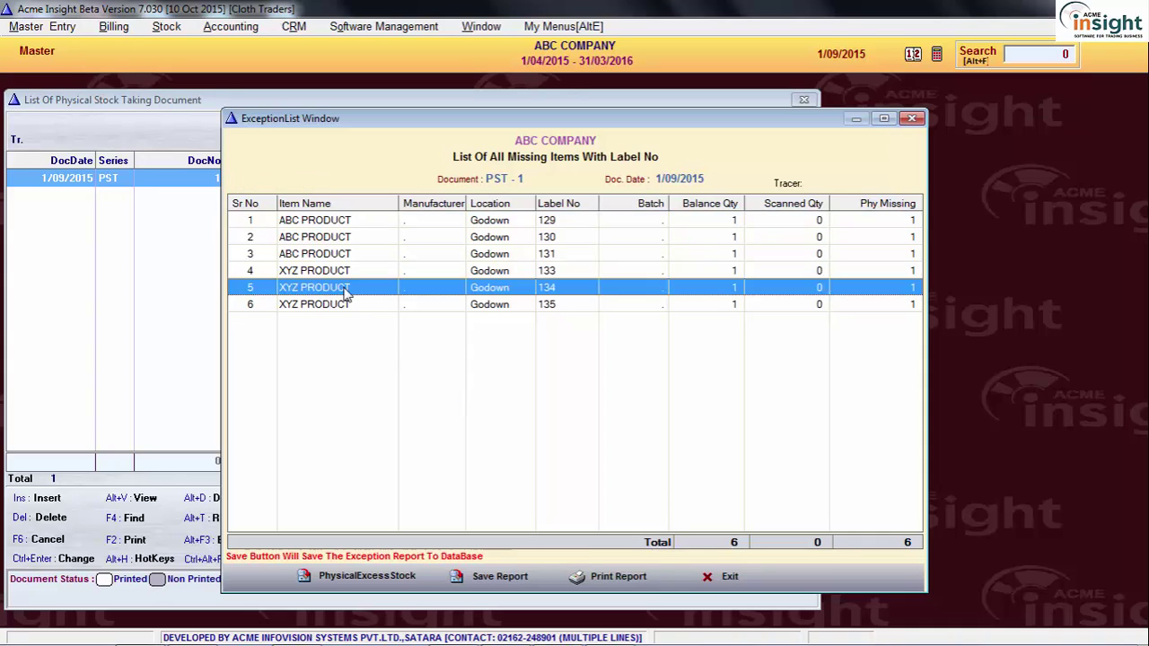
left_click(350, 237)
left_click(346, 274)
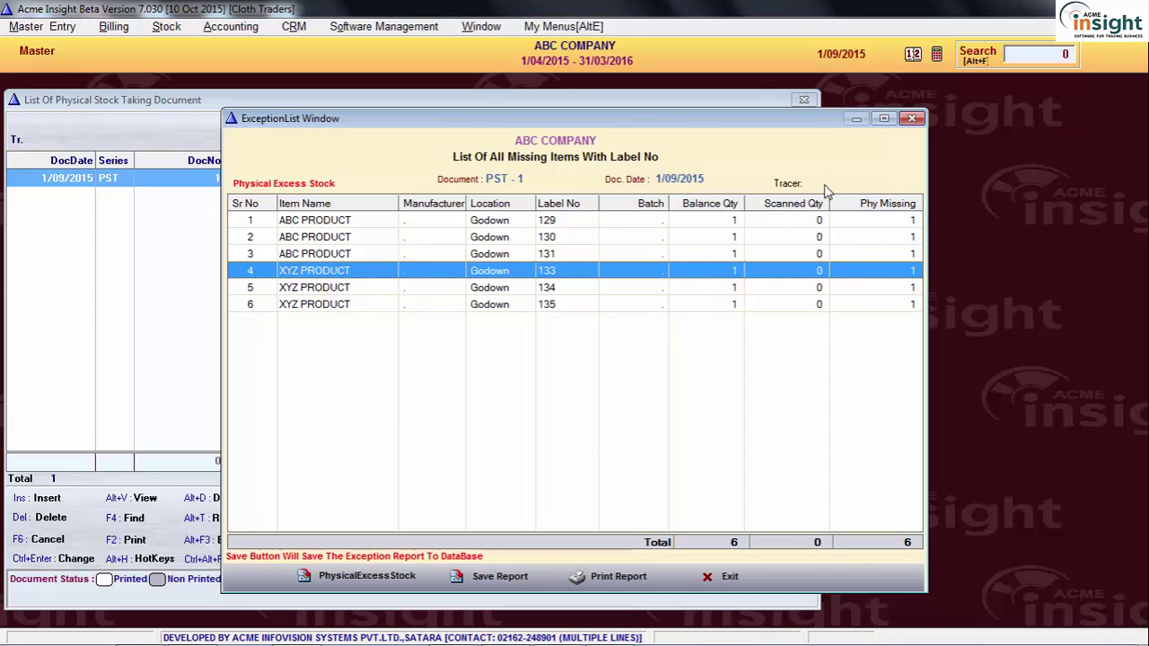
left_click(912, 118)
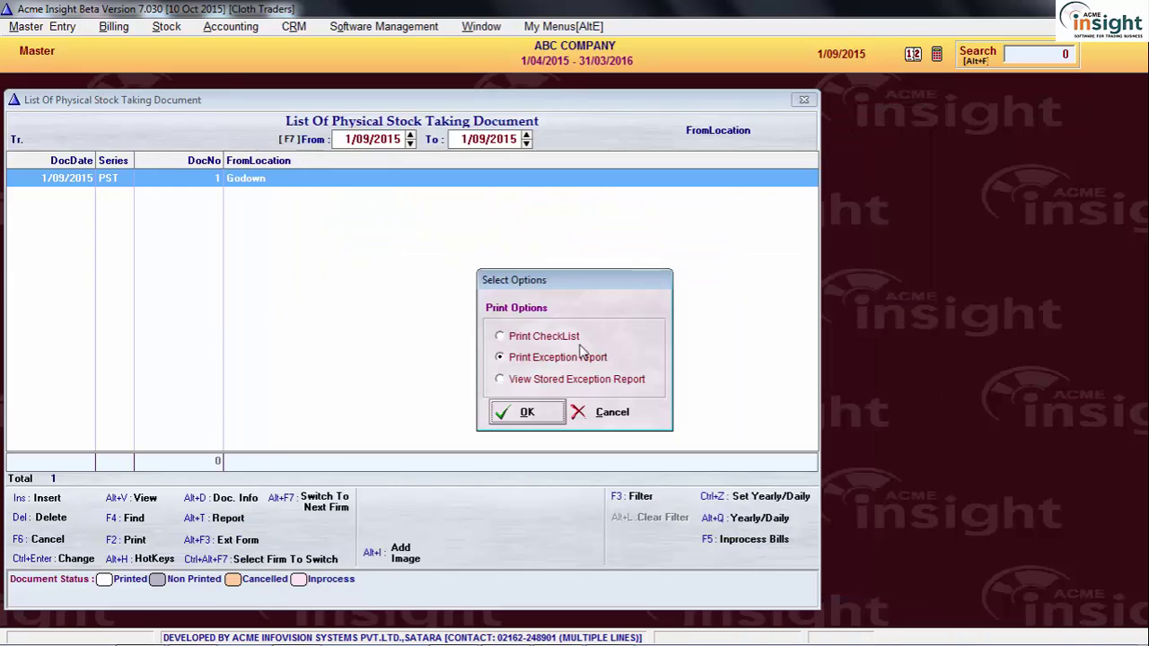
Generate the exception report for All Items Excluding Scanned Items and examine the missing PQR PRODUCT labels
left_click(526, 413)
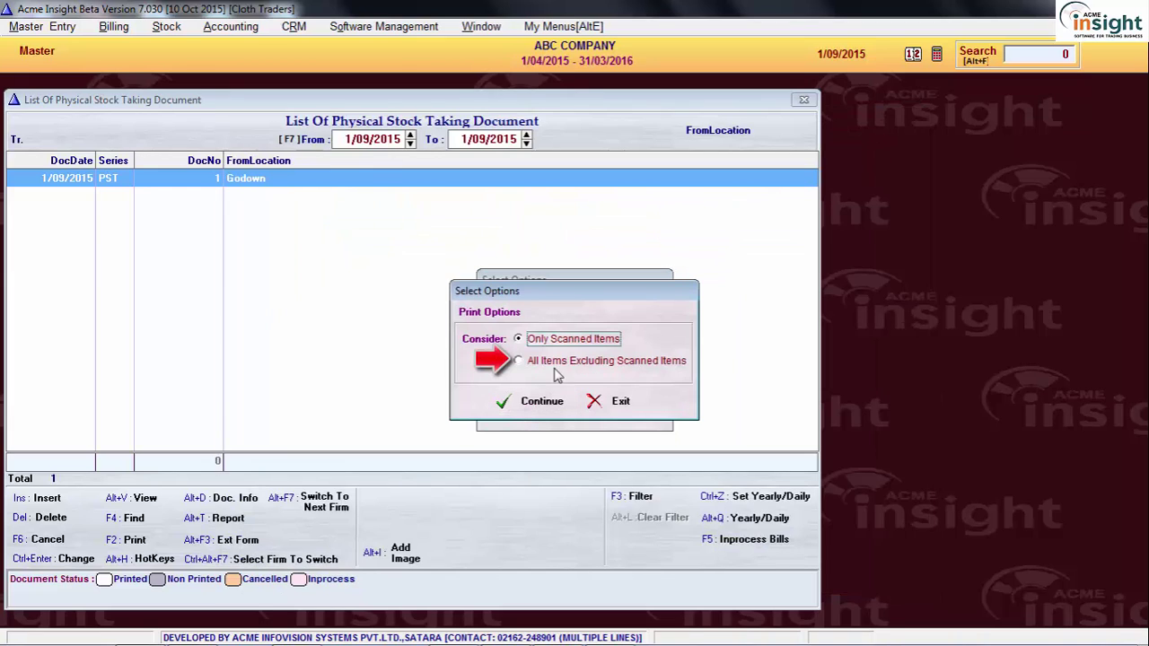
left_click(565, 369)
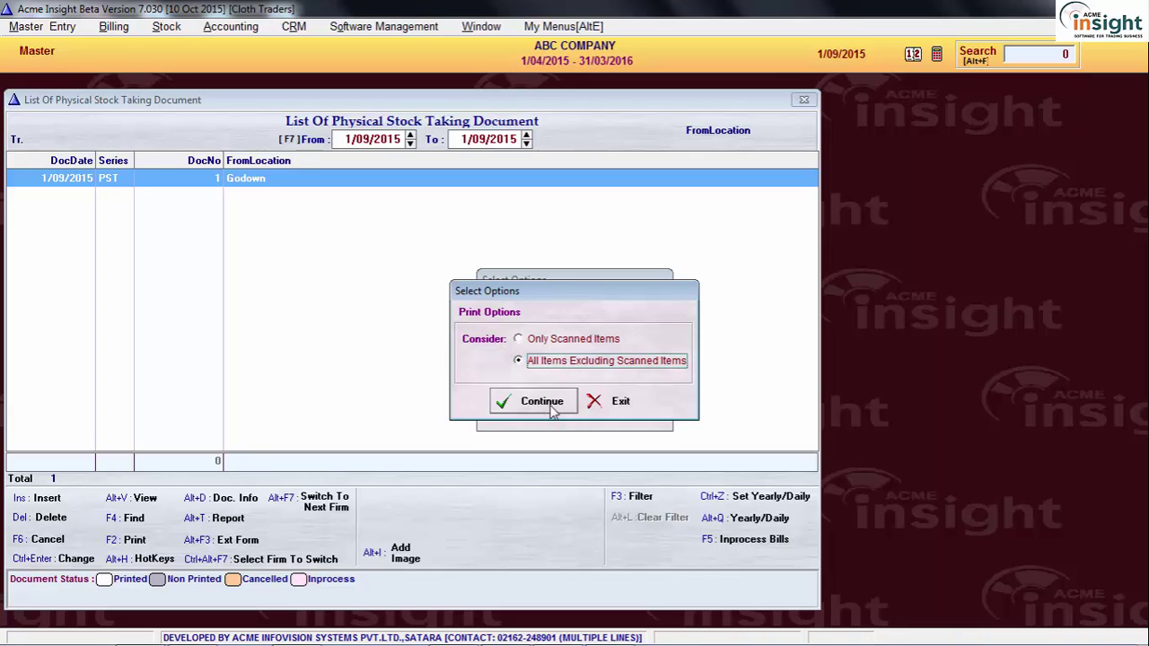
left_click(553, 406)
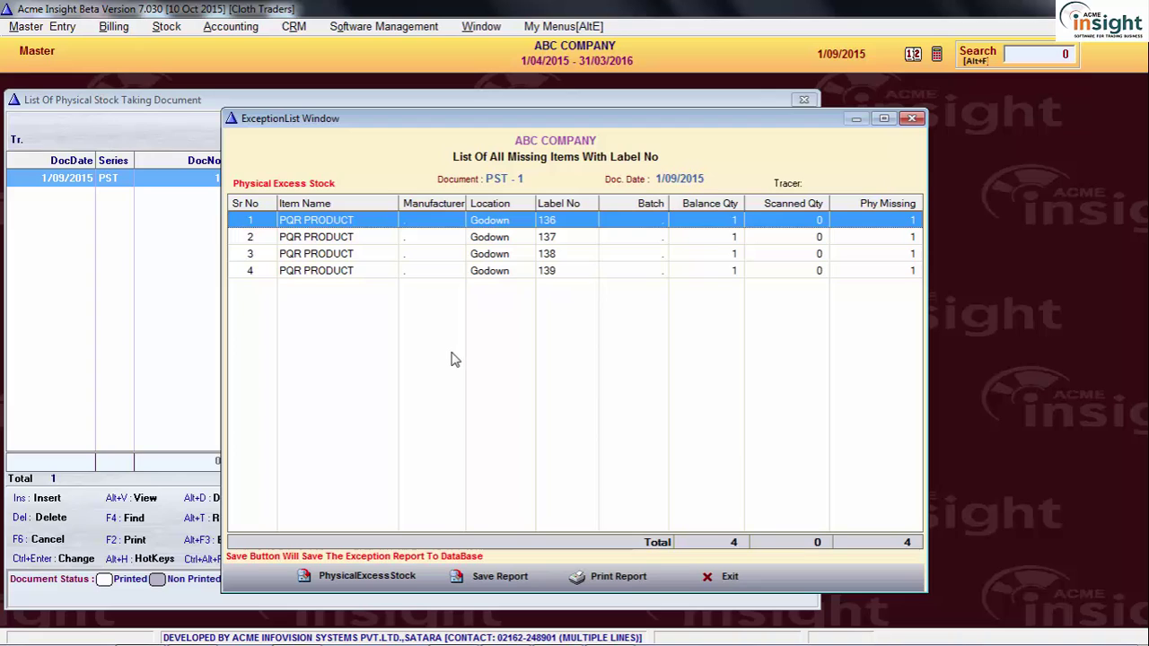
left_click(364, 260)
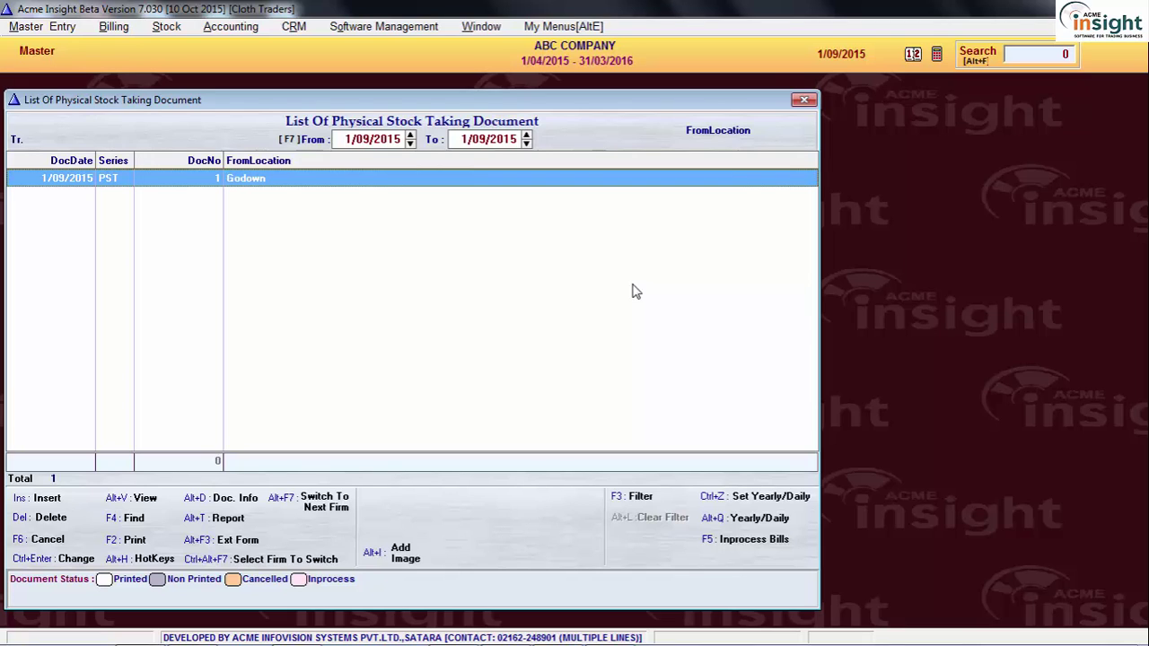
Generate the PST 1 exception report for Only Scanned Items and examine its physical excess stock of XYZ PRODUCT
key("F2")
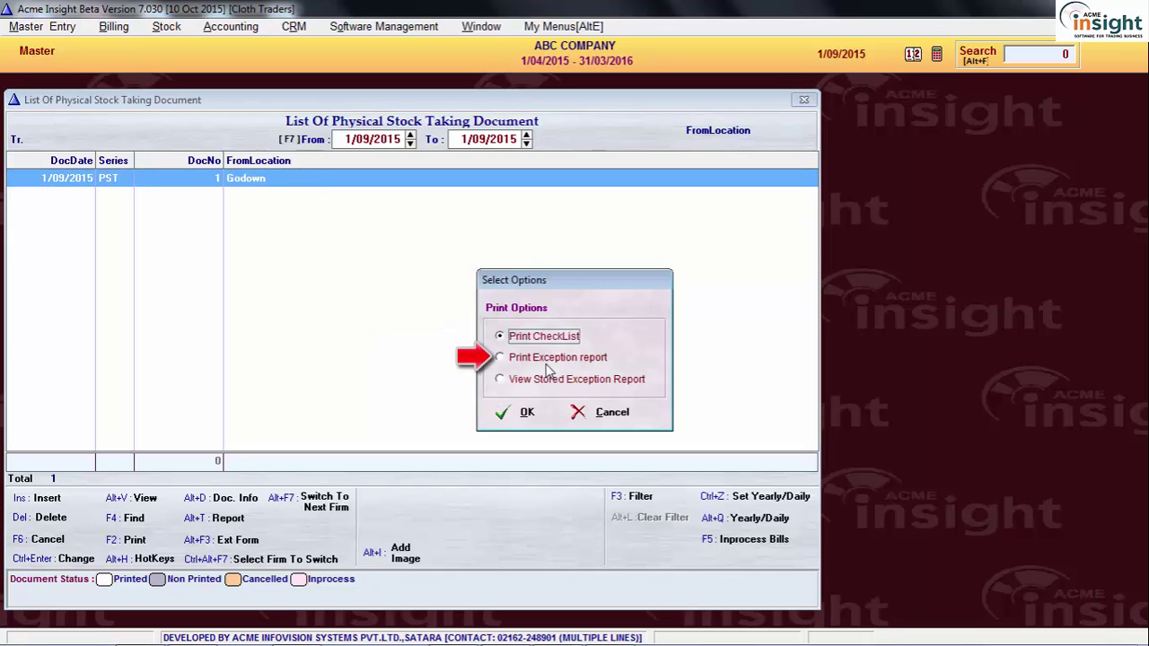
left_click(563, 358)
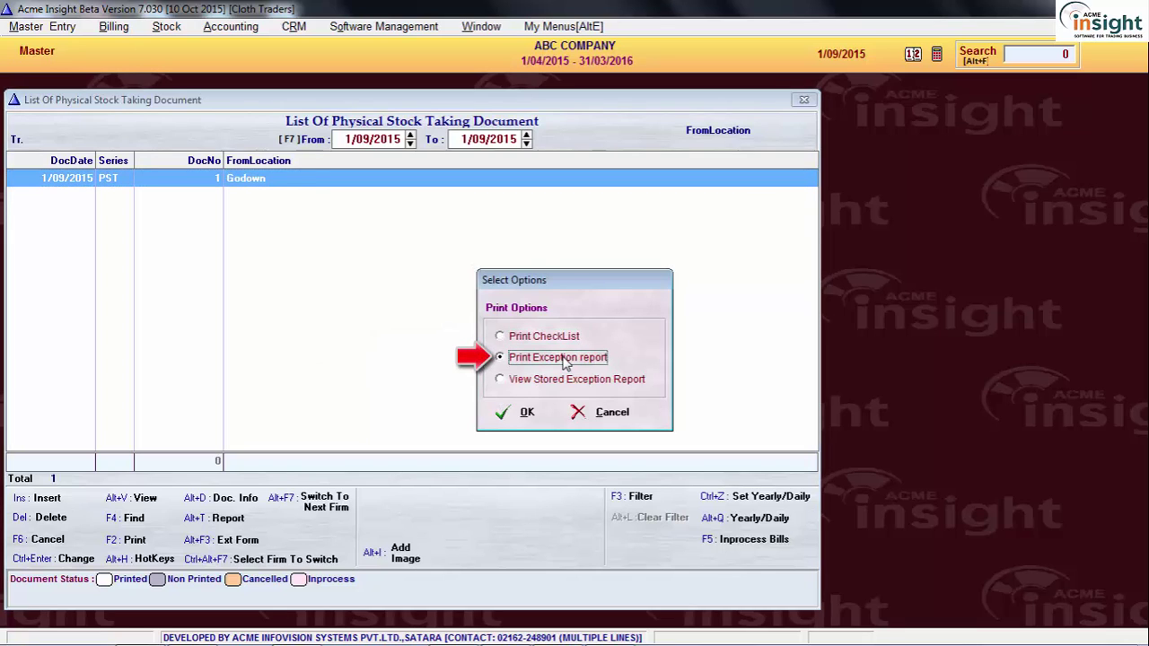
left_click(526, 414)
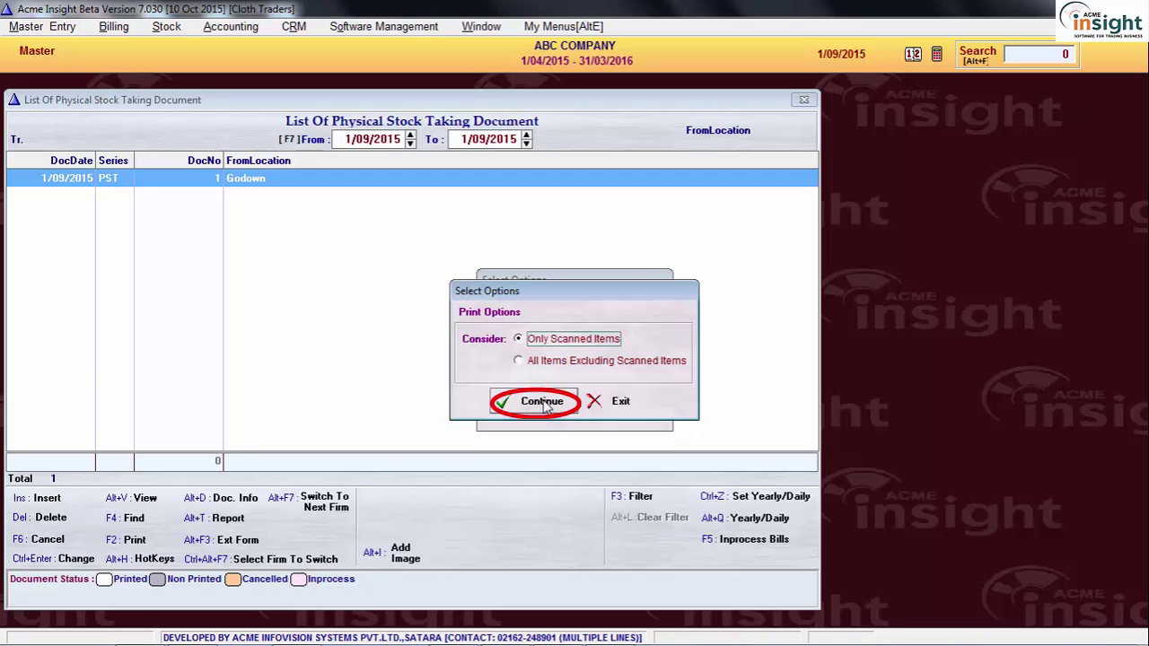
left_click(543, 403)
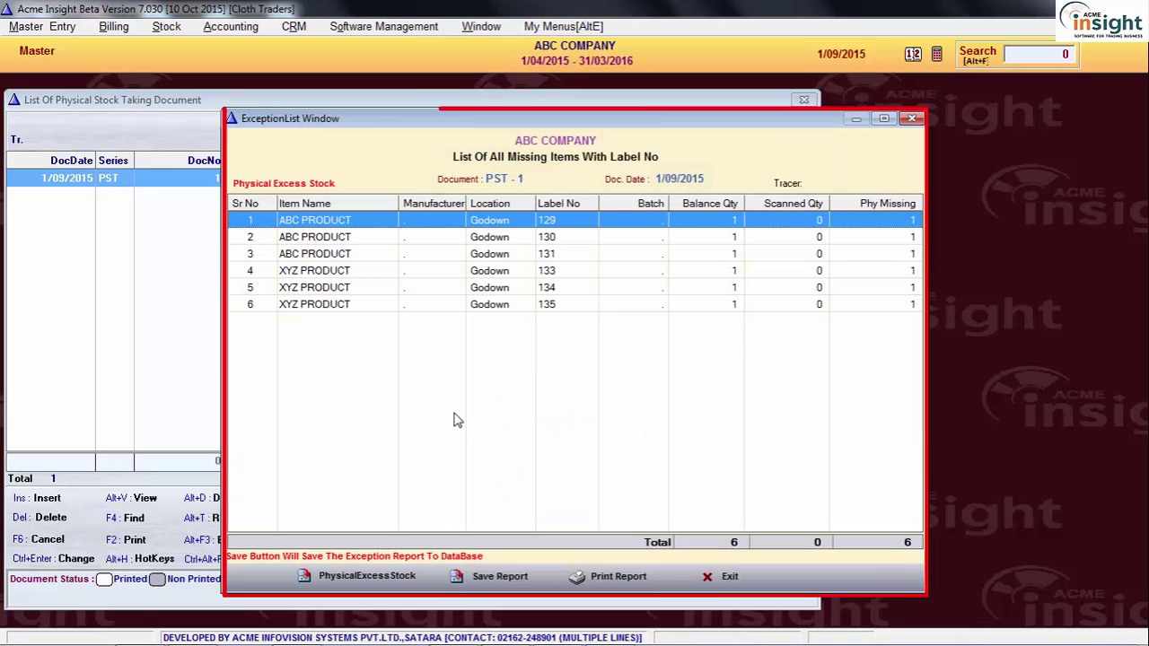
left_click(400, 577)
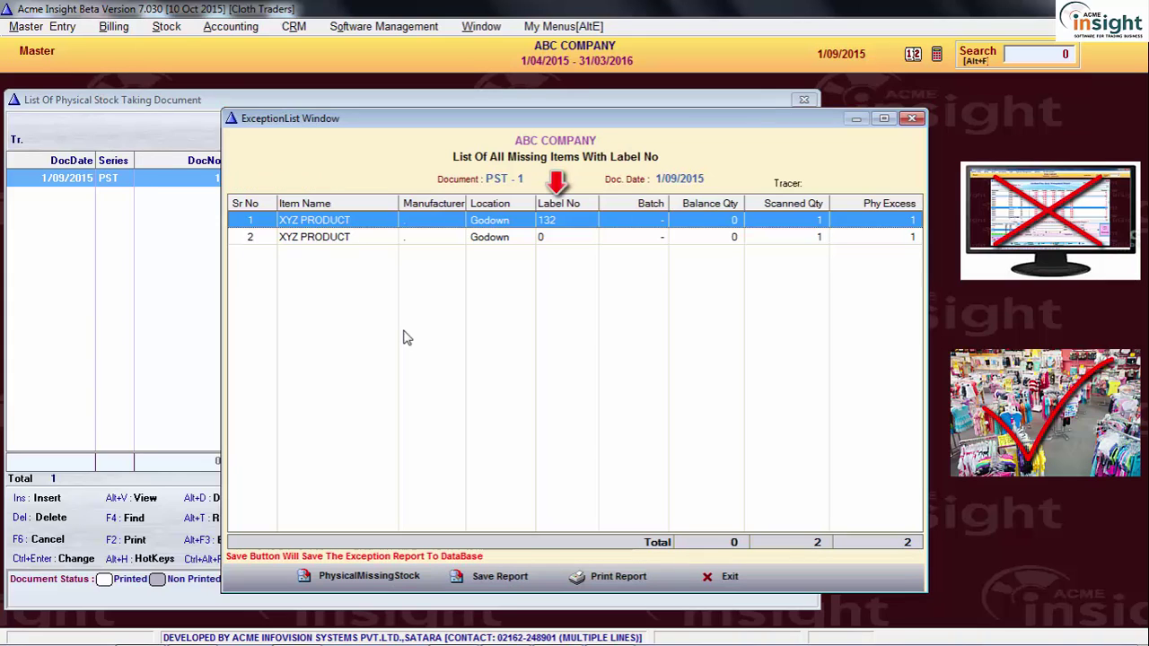
left_click(366, 239)
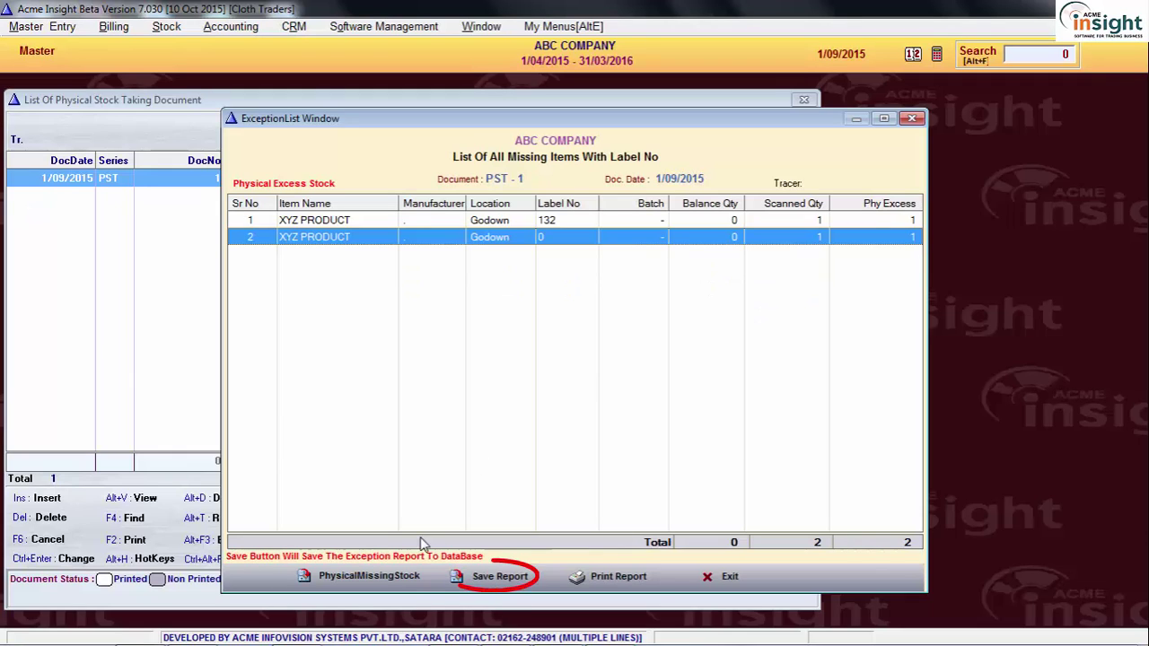
Save the physical excess stock report to the database and close it
left_click(518, 583)
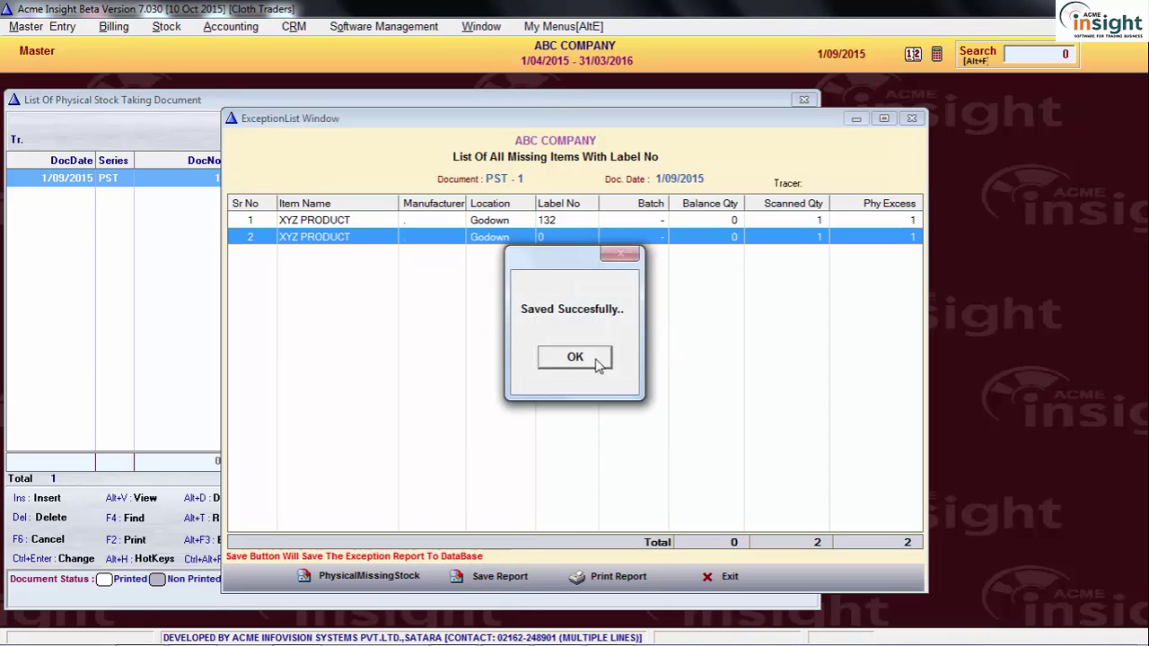
left_click(597, 362)
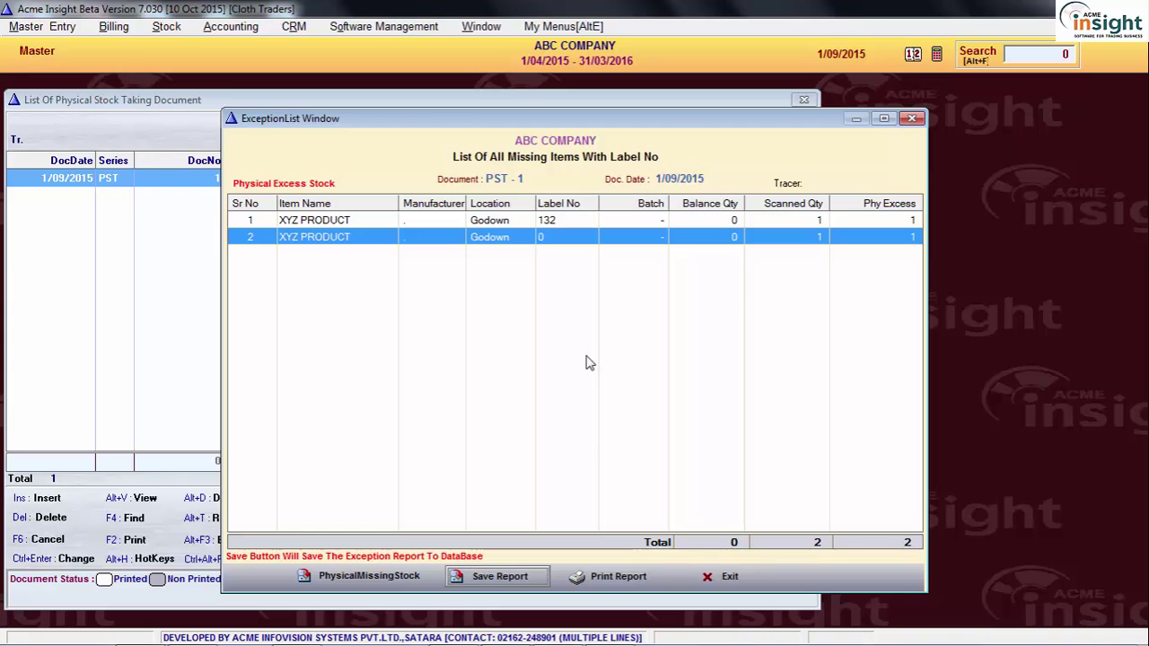
key("Escape")
key("Escape")
Reopen the PST 1 document for changes, add the item with barcode -133, and save it
key("ctrl+Return")
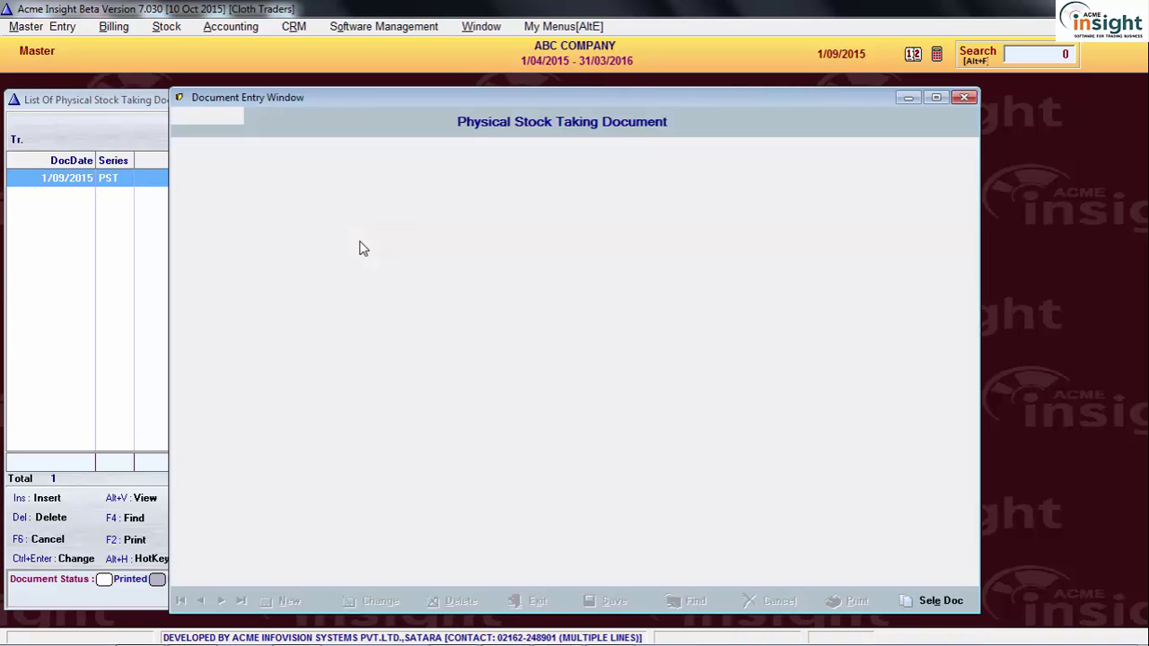
key("Return")
key("Return")
key("Return")
type("-1")
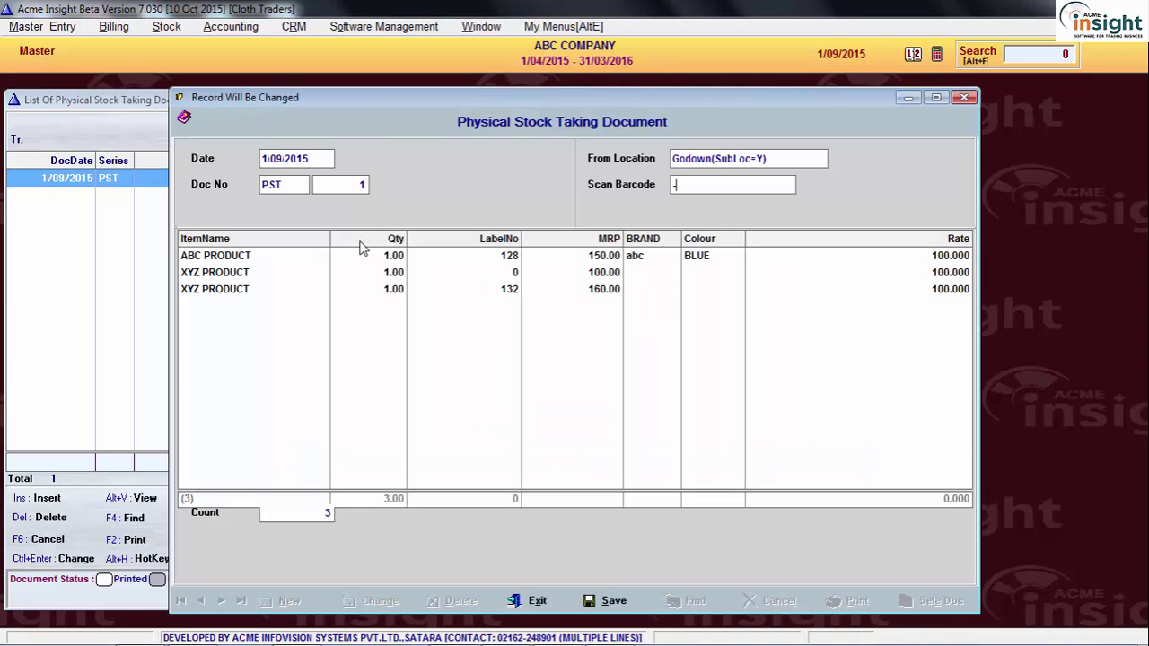
type("33")
key("Return")
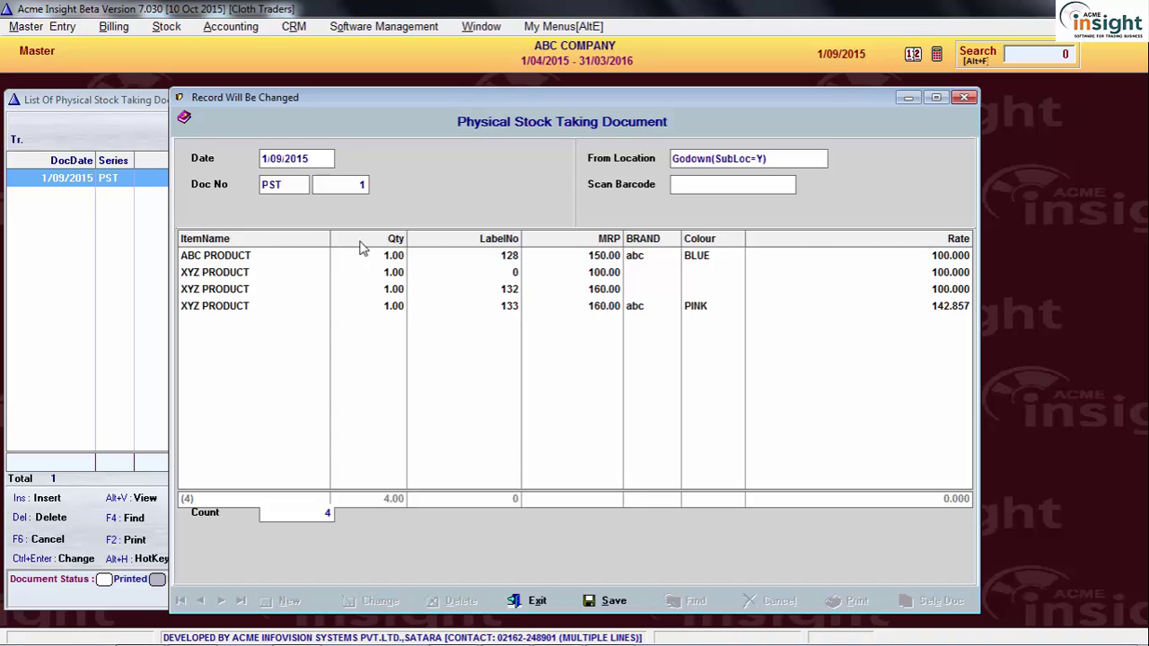
left_click(609, 596)
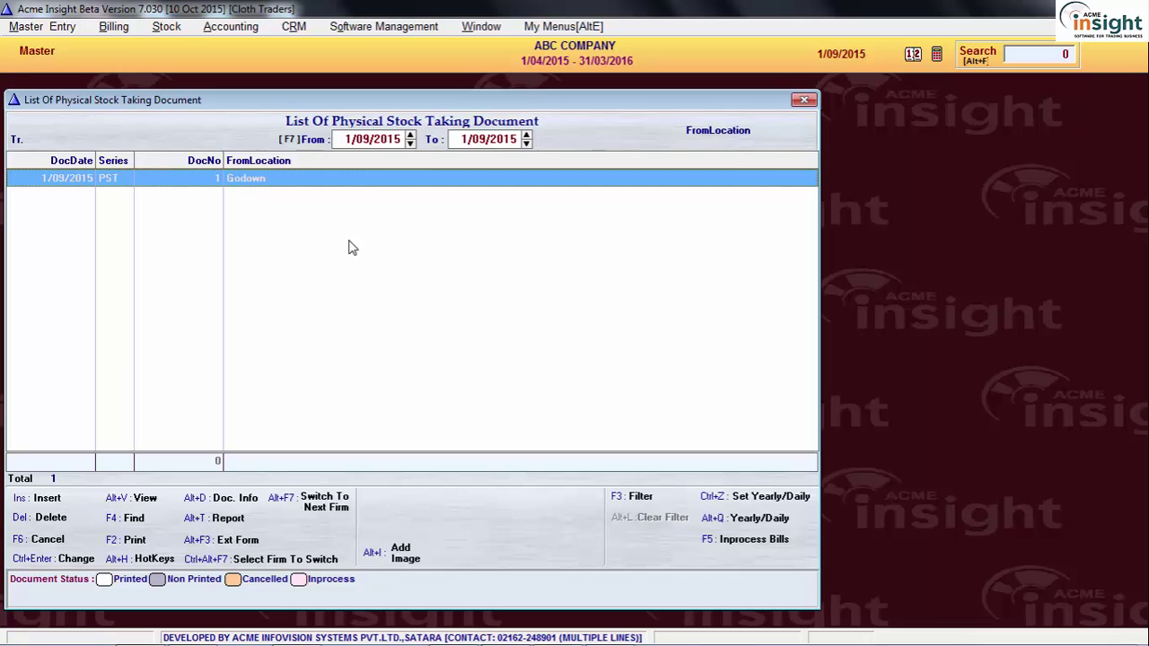
Regenerate the exception report for Only Scanned Items, save the physical missing stock report to the database, and close it
key("F2")
left_click(553, 358)
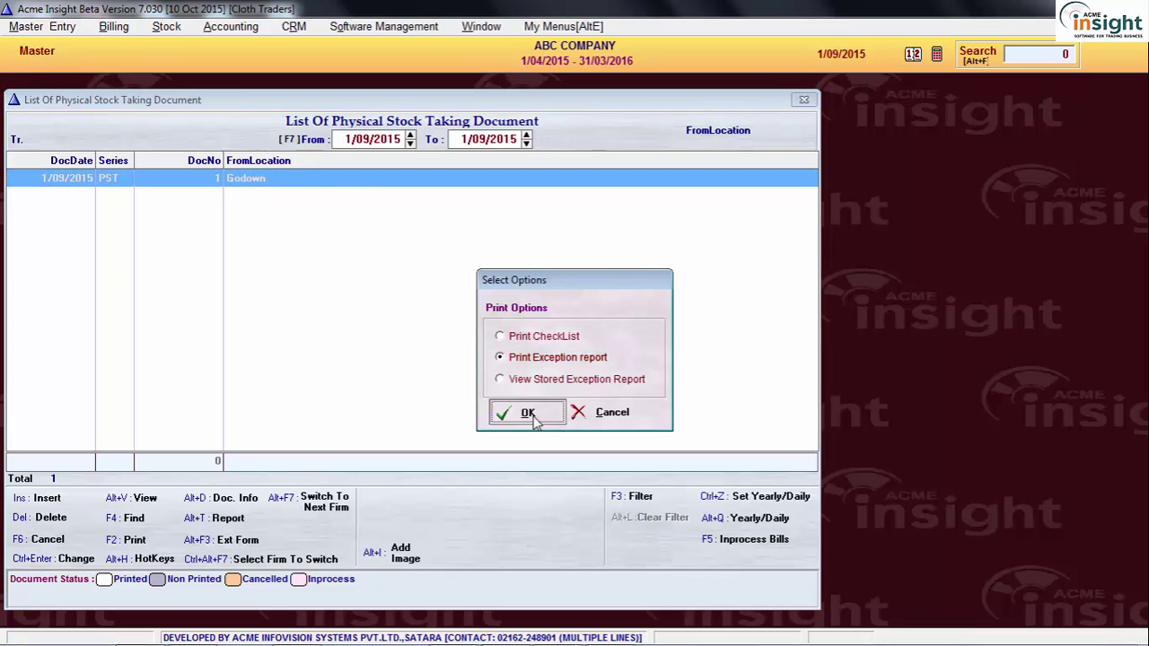
left_click(528, 413)
left_click(529, 413)
left_click(489, 576)
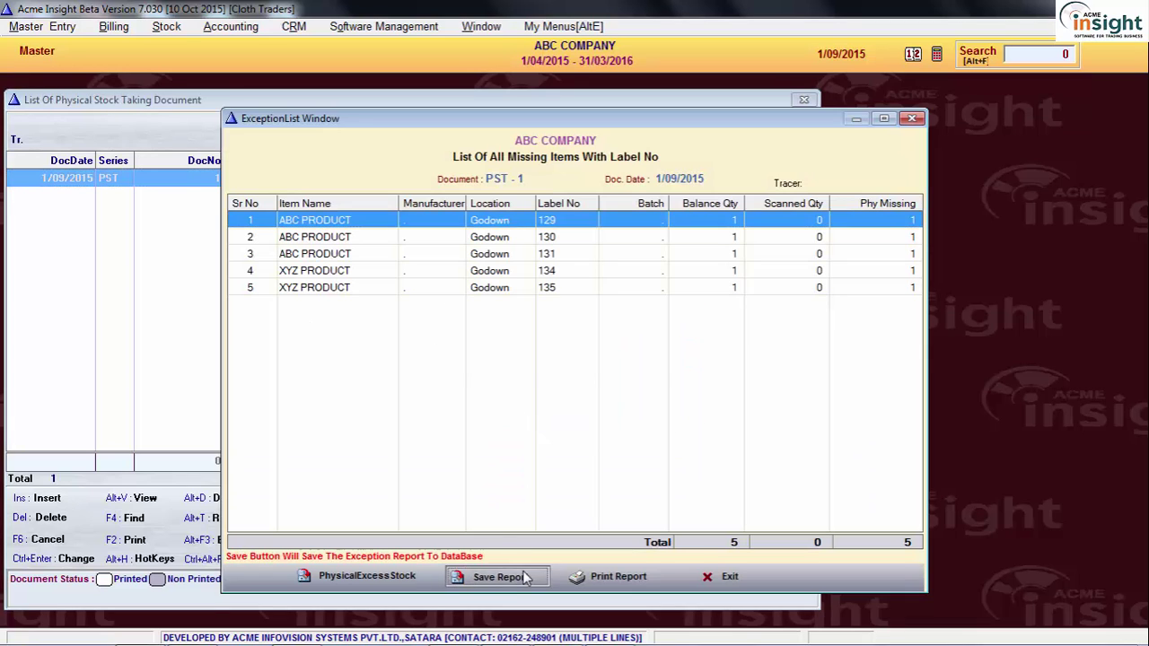
left_click(573, 357)
left_click(486, 240)
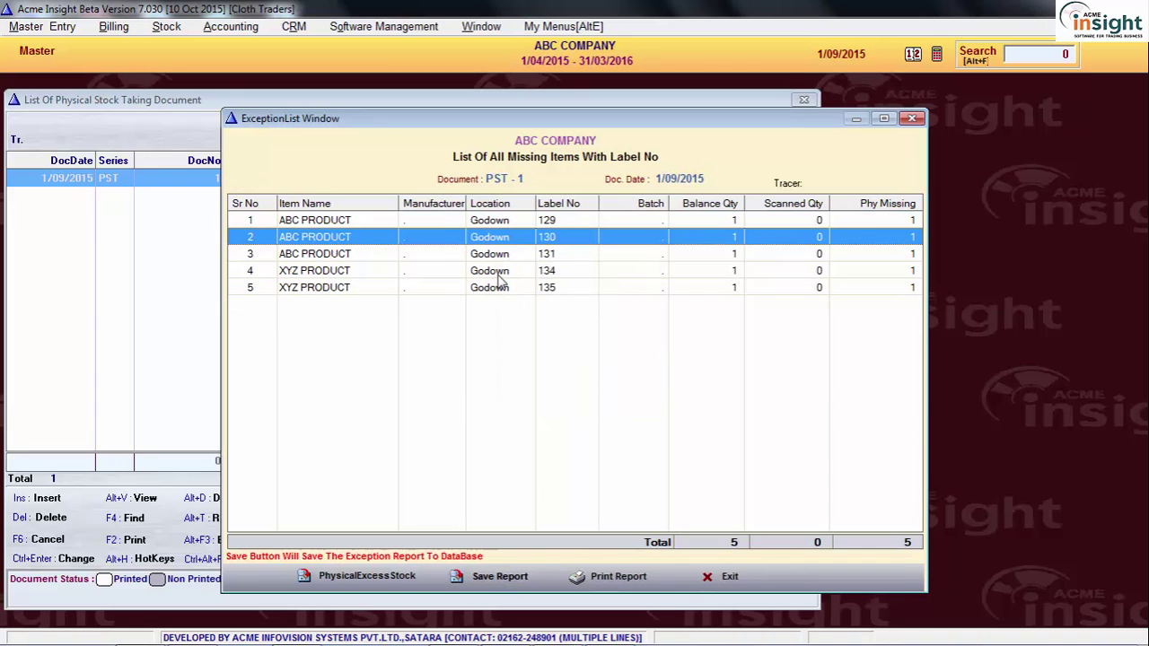
key("Escape")
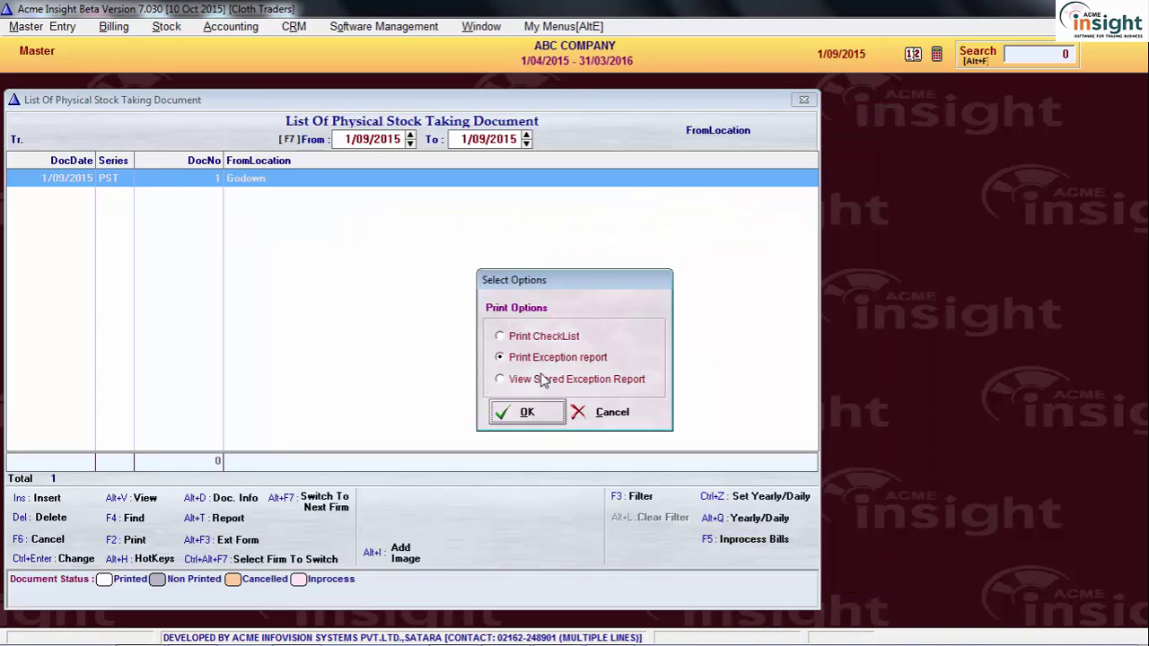
key("Escape")
View the stored exception reports of PST 1 and preview the printed details of report number 13
key("F2")
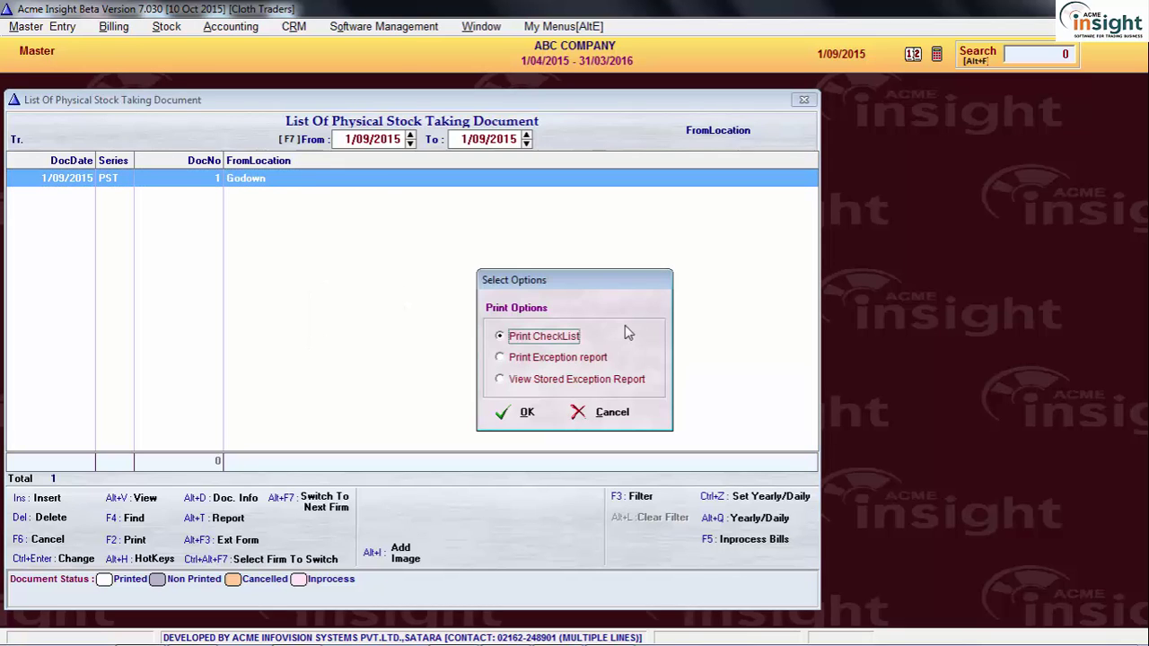
left_click(575, 381)
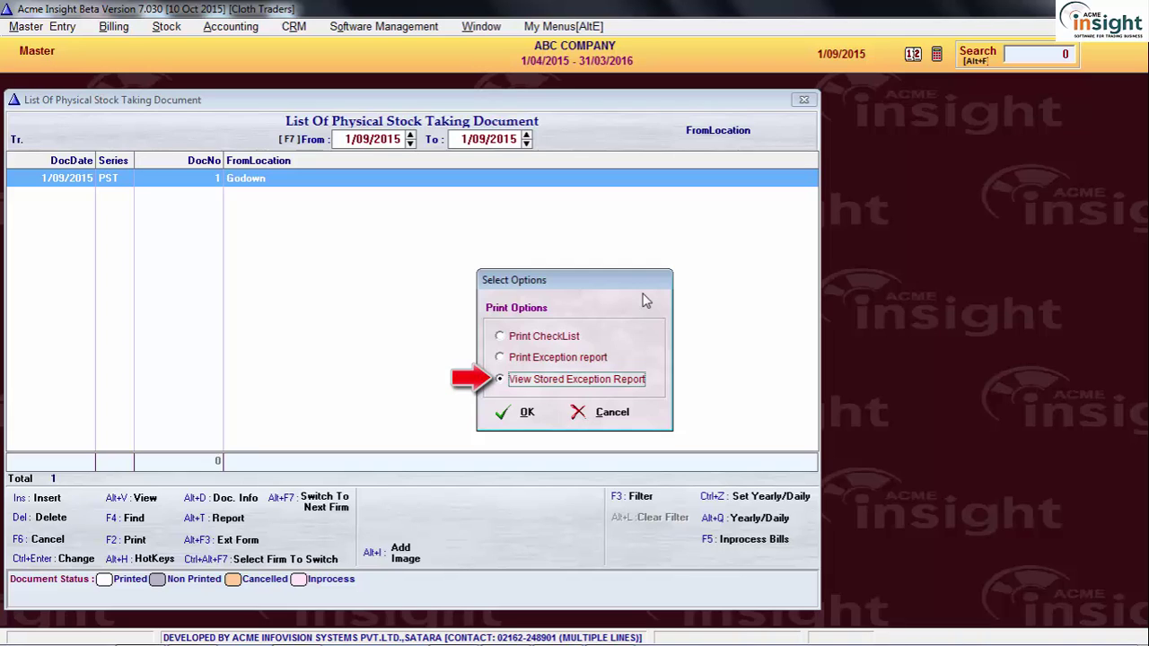
left_click(523, 412)
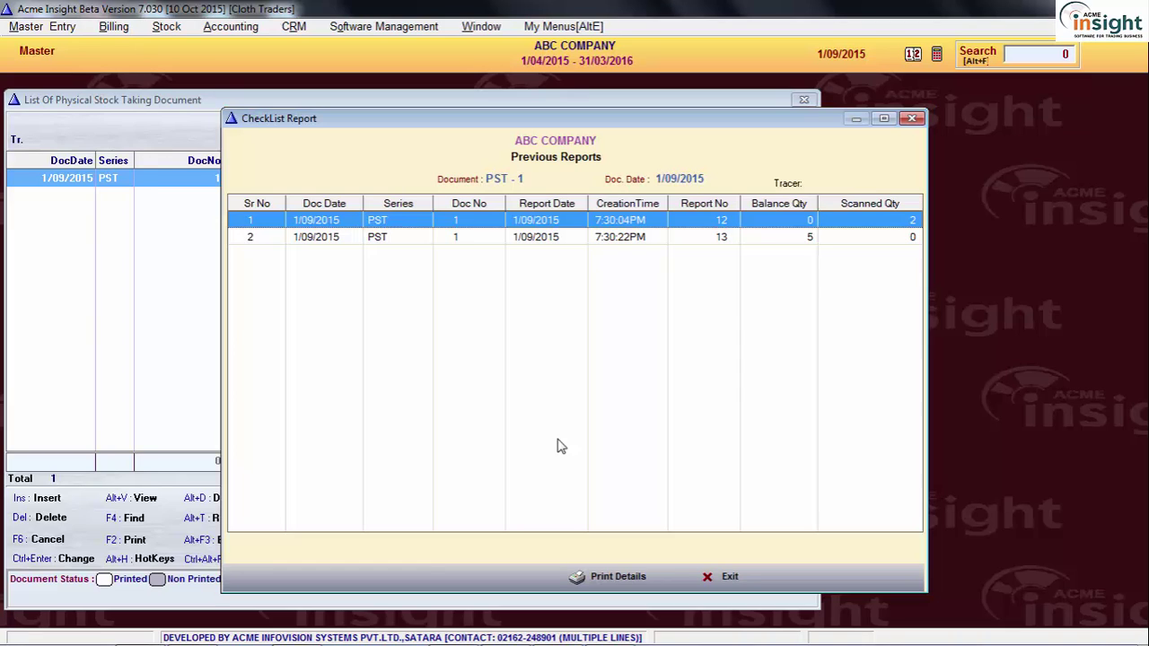
left_click(334, 238)
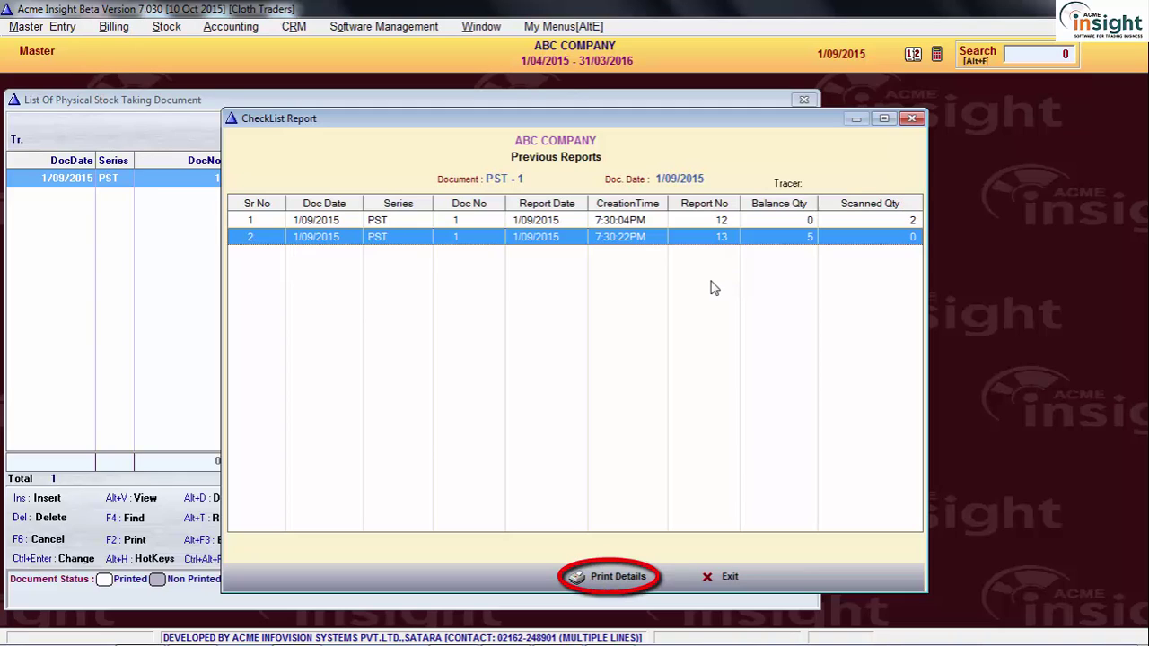
left_click(618, 577)
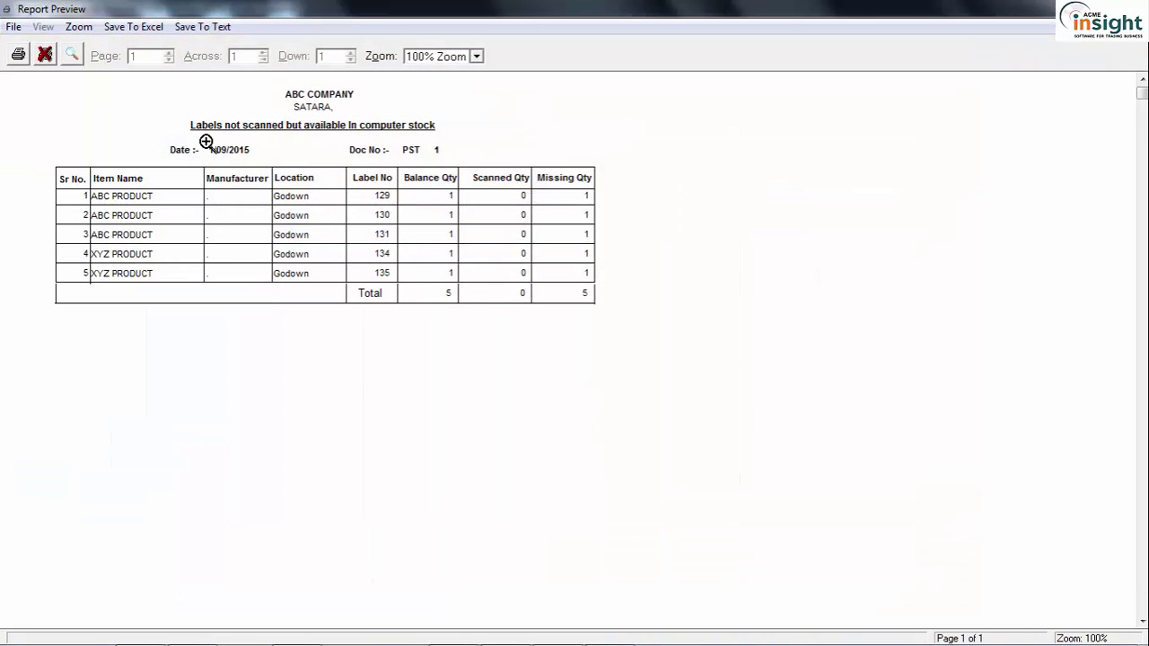
left_click(44, 54)
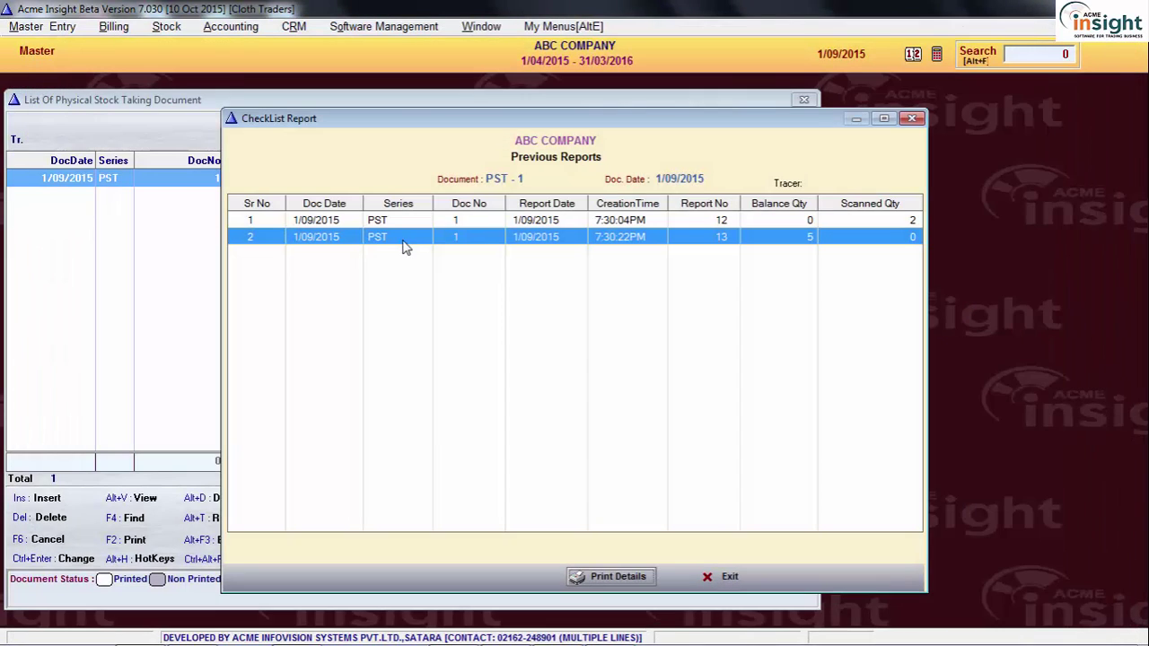
Close the stored exception reports and the list of physical stock taking documents
left_click(912, 118)
key("Escape")
left_click(803, 99)
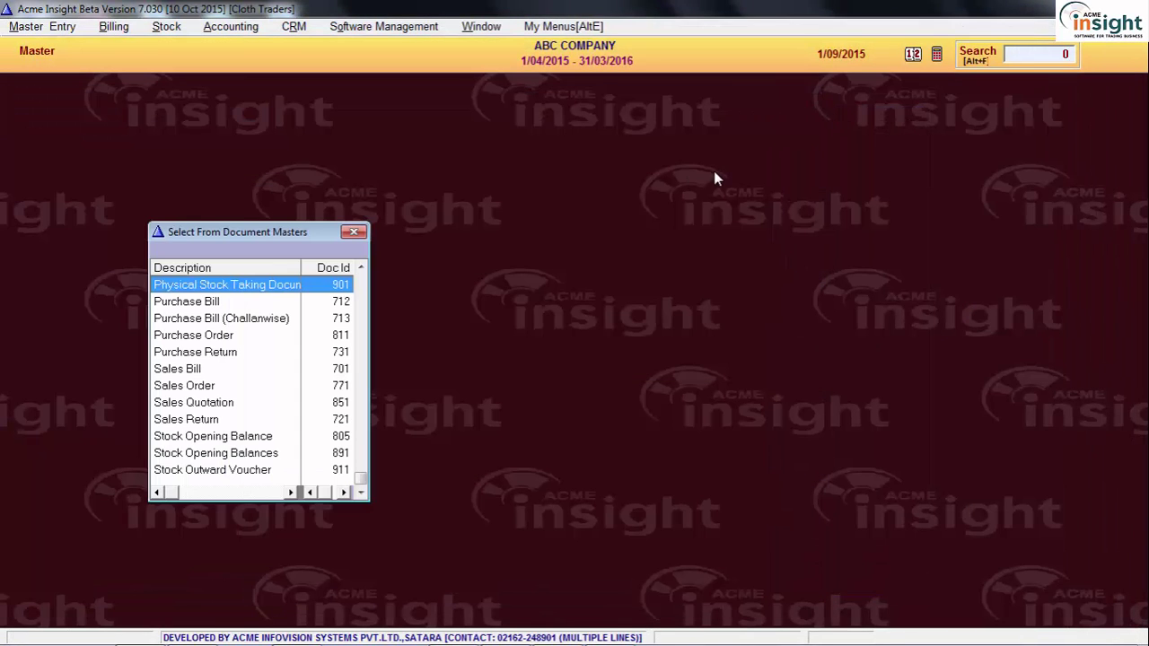